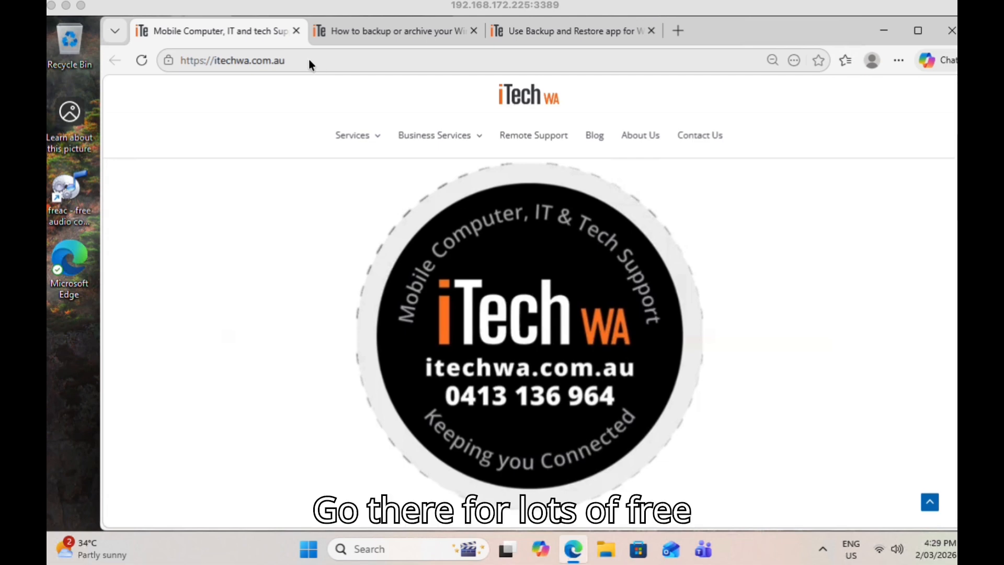
# - Read the iTech WA article on backing up or archiving a Windows 10 or 11 device to USB or external drive
pyautogui.click(381, 31)
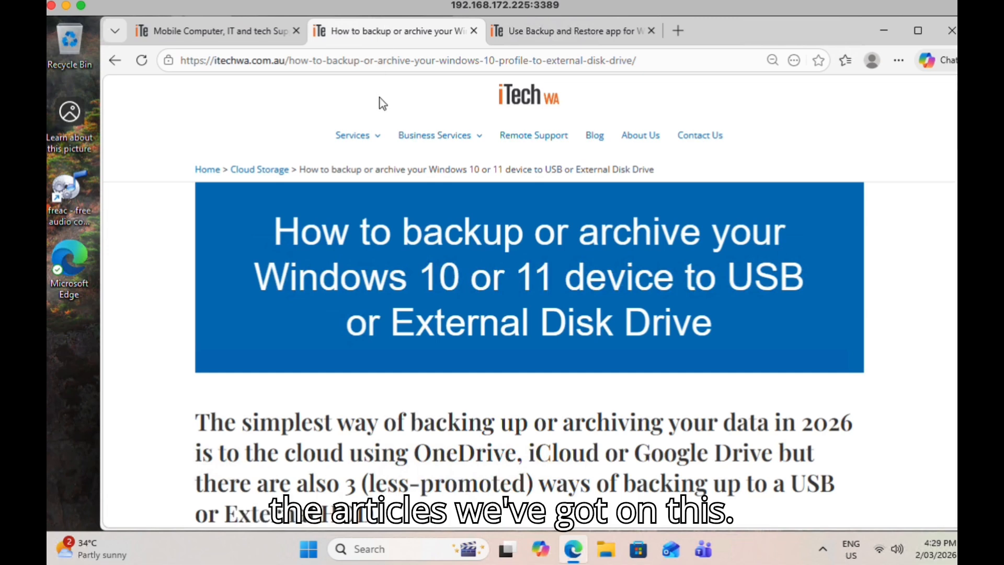
pyautogui.scroll(-3, 399, 312)
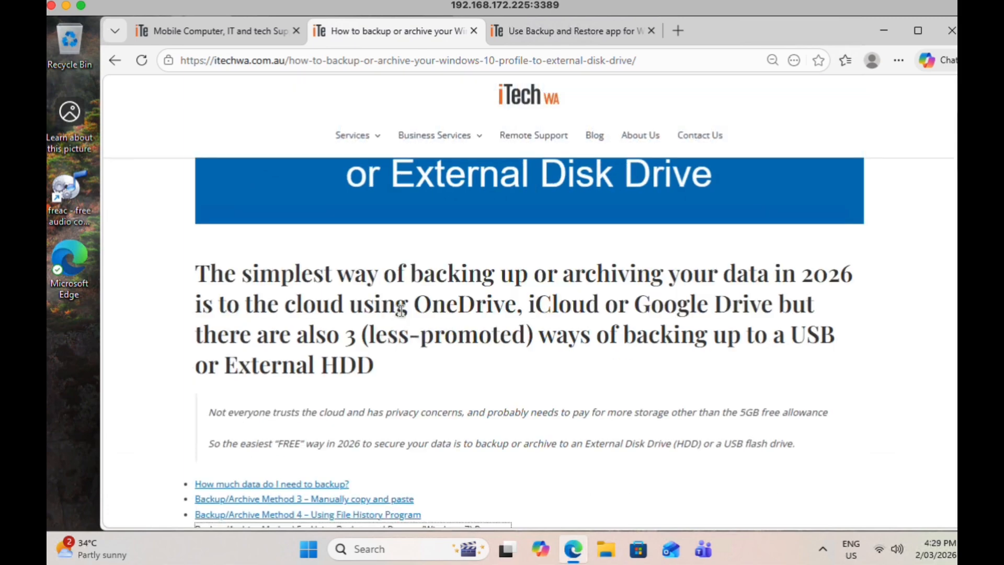
pyautogui.scroll(-1, 400, 310)
pyautogui.scroll(3, 400, 311)
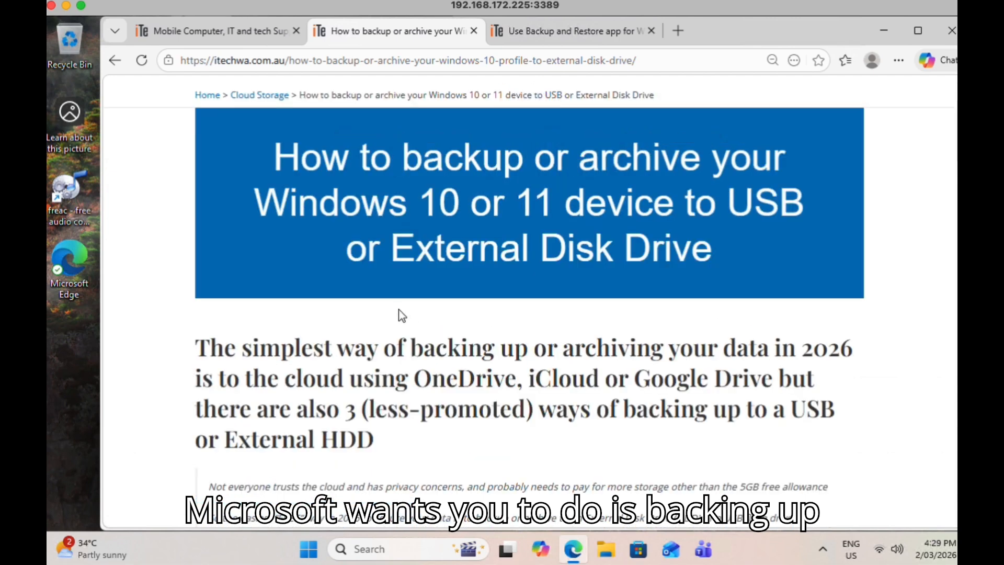
pyautogui.scroll(-1, 399, 309)
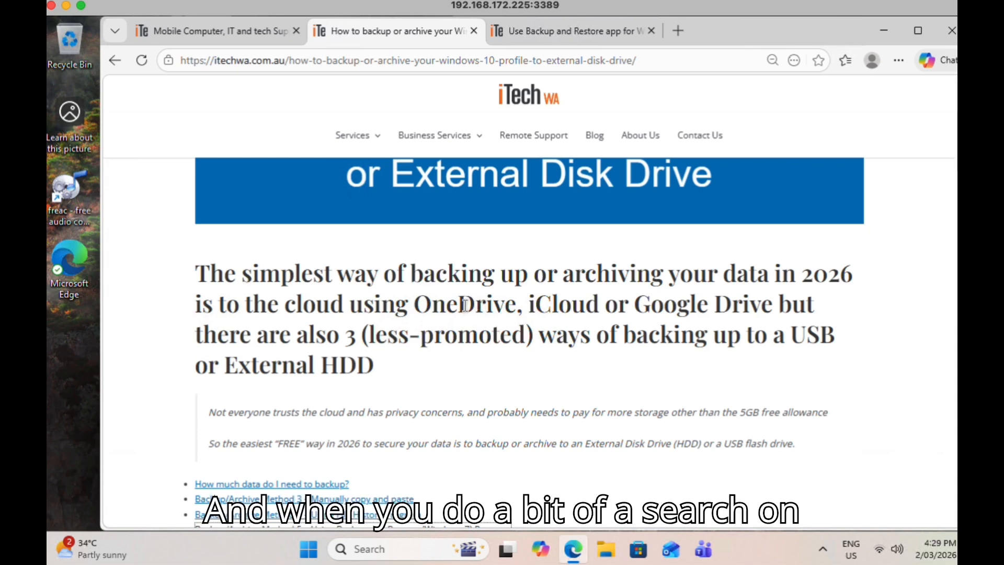
pyautogui.scroll(-2, 464, 305)
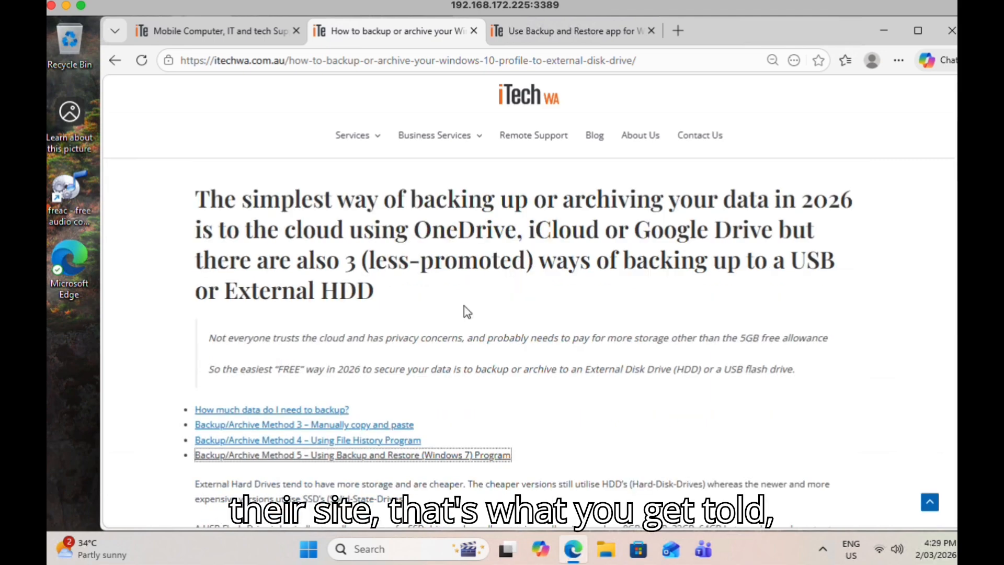
pyautogui.scroll(-2, 465, 306)
pyautogui.scroll(-2, 463, 305)
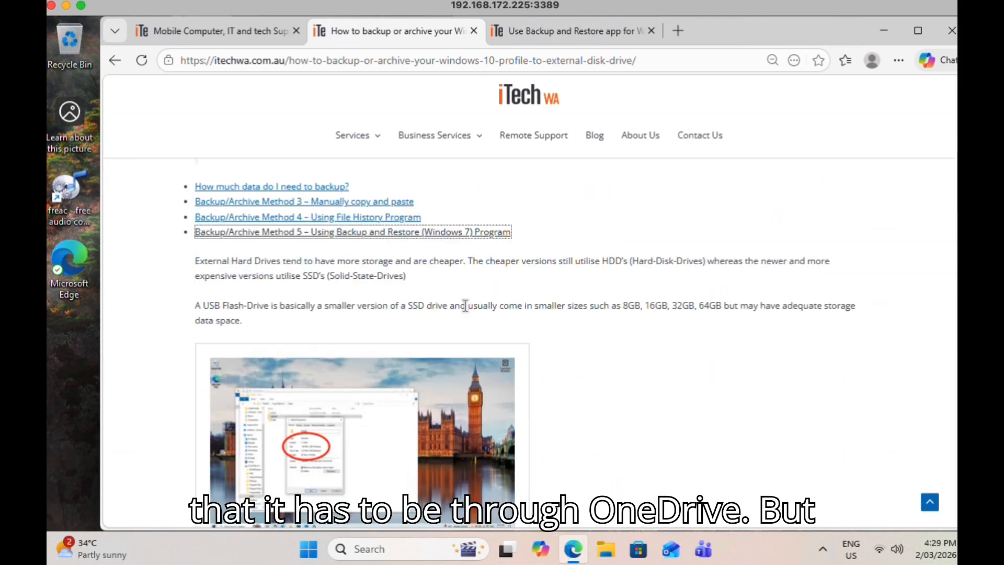
pyautogui.scroll(3, 464, 306)
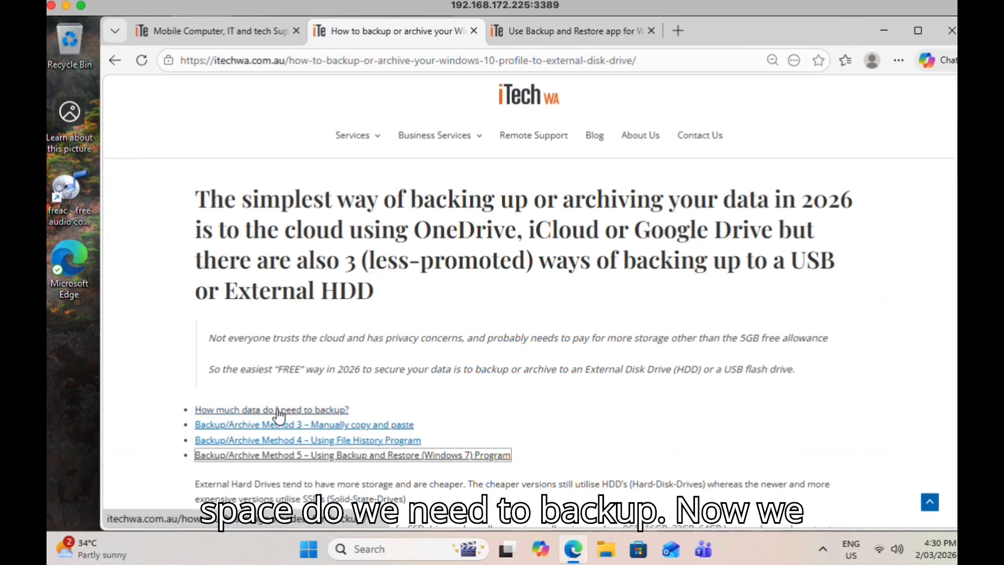
pyautogui.scroll(-12, 241, 419)
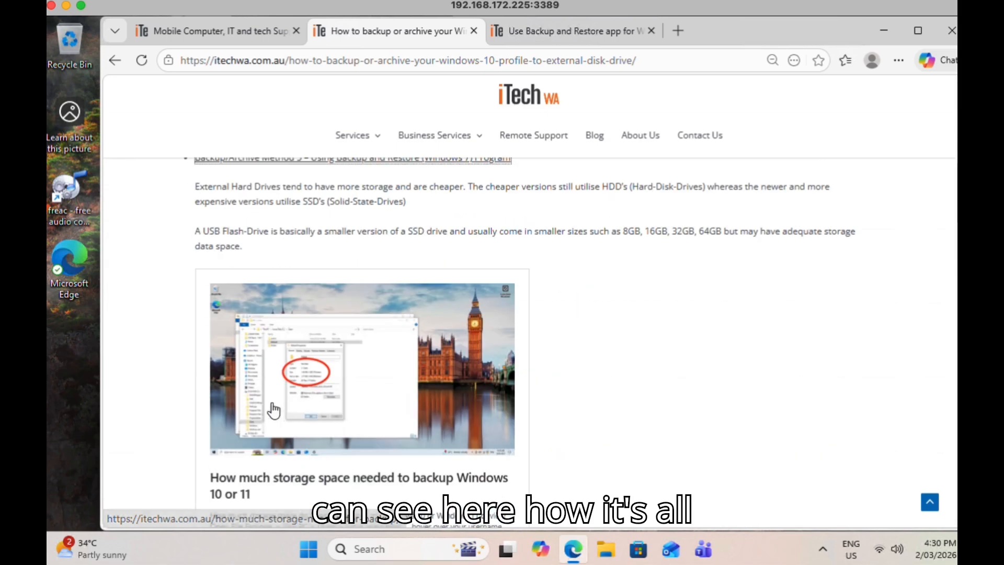
pyautogui.scroll(10, 282, 405)
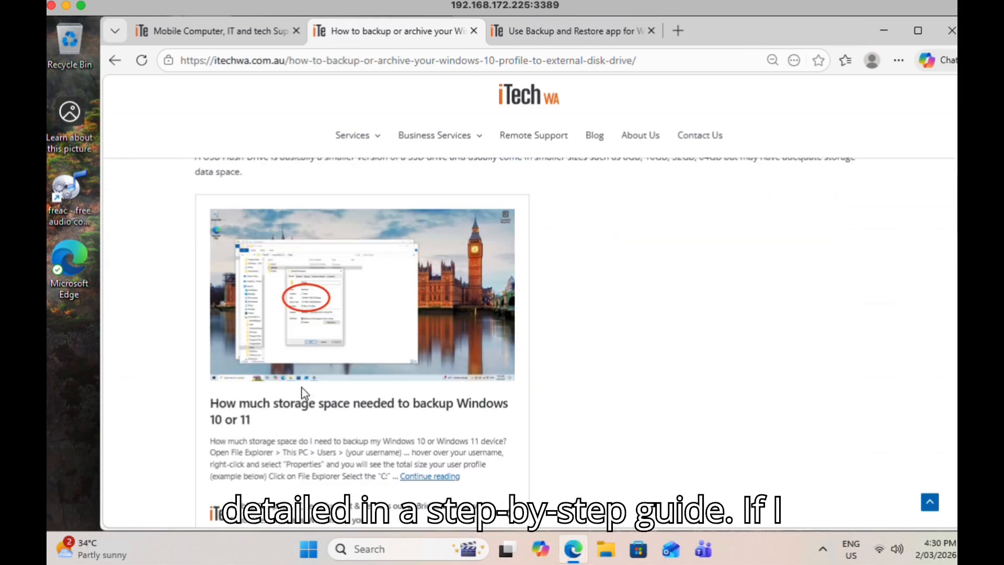
# - Open the article's "How much data do I need to backup?" link in a new tab and read its instructions
pyautogui.rightClick(281, 407)
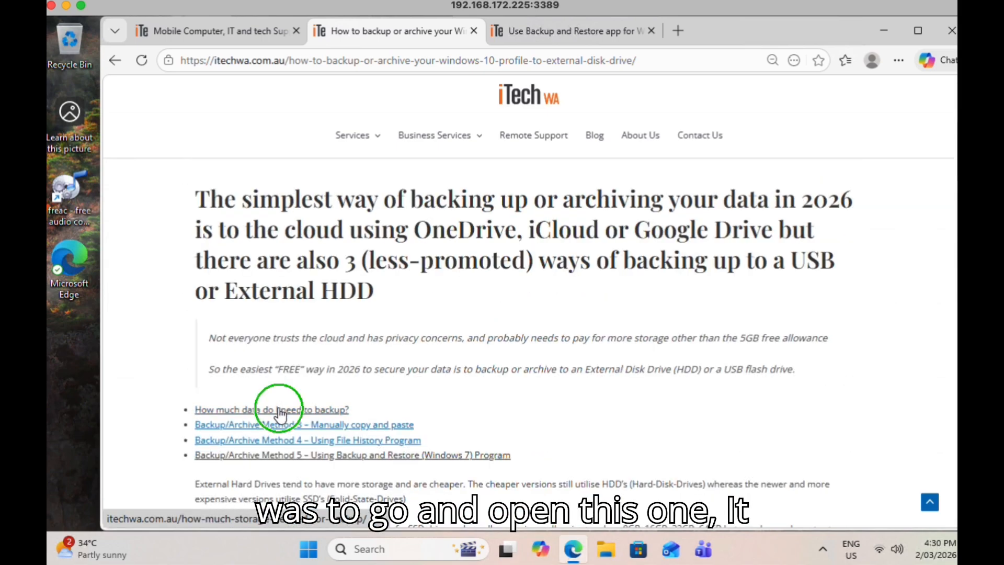
pyautogui.click(316, 180)
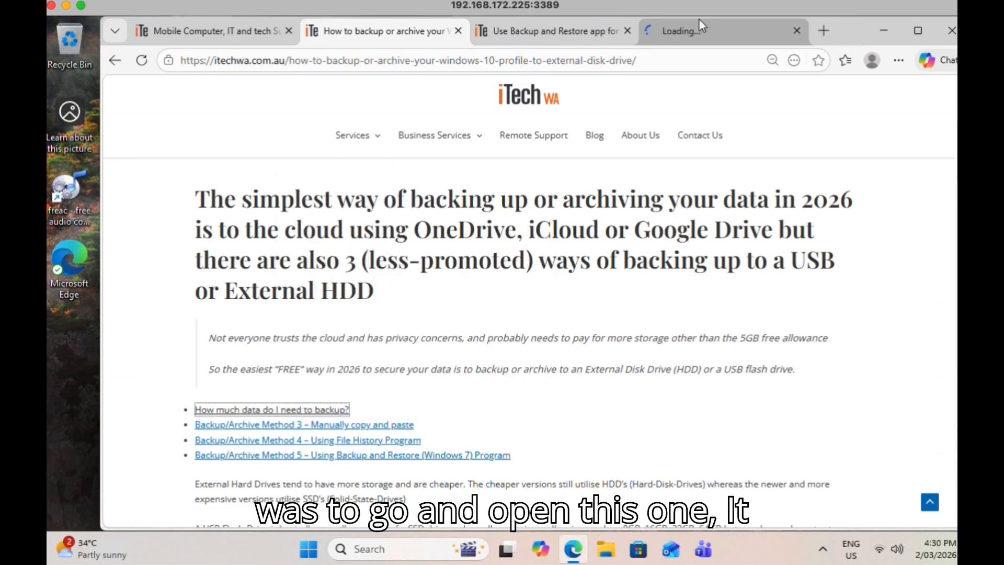
pyautogui.click(697, 31)
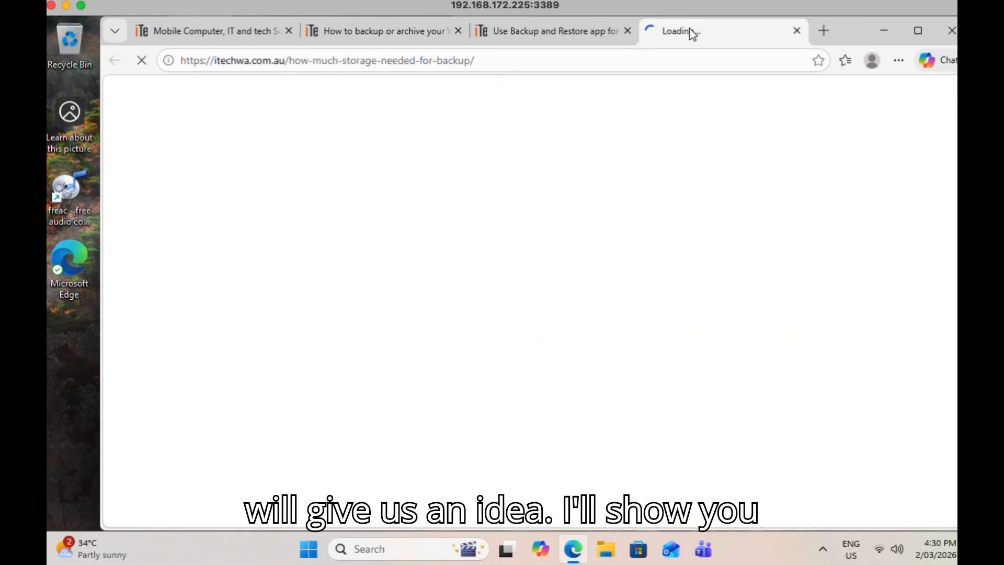
pyautogui.scroll(-1, 523, 350)
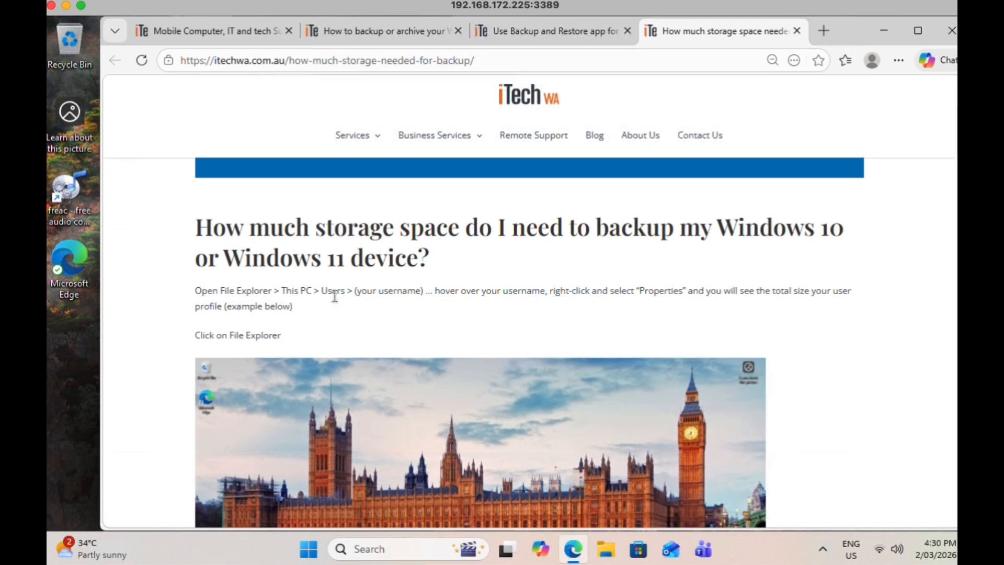
pyautogui.scroll(-1, 413, 314)
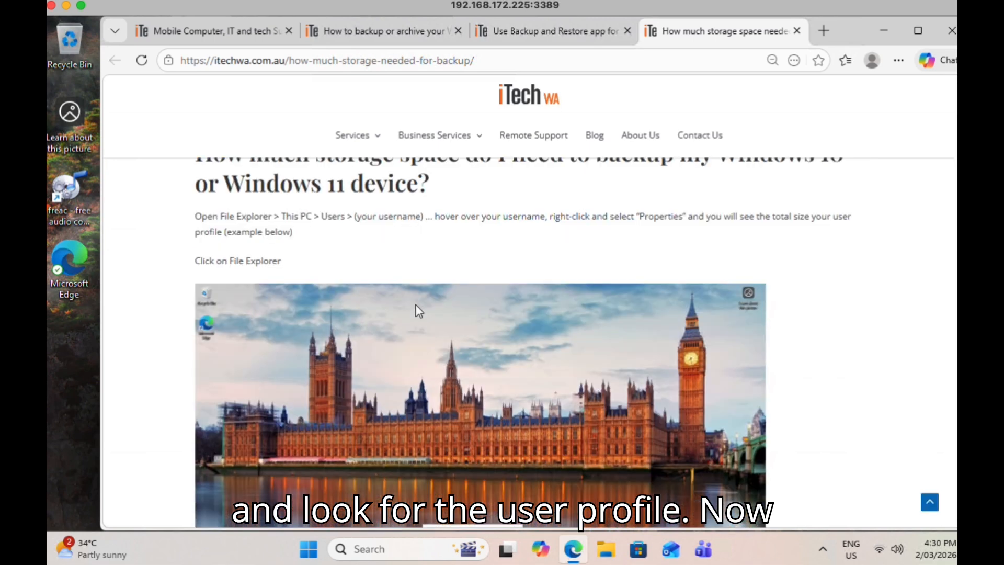
# - Check the size of the Admin profile folder inside Users on Local Disk (C:) in File Explorer
pyautogui.click(608, 550)
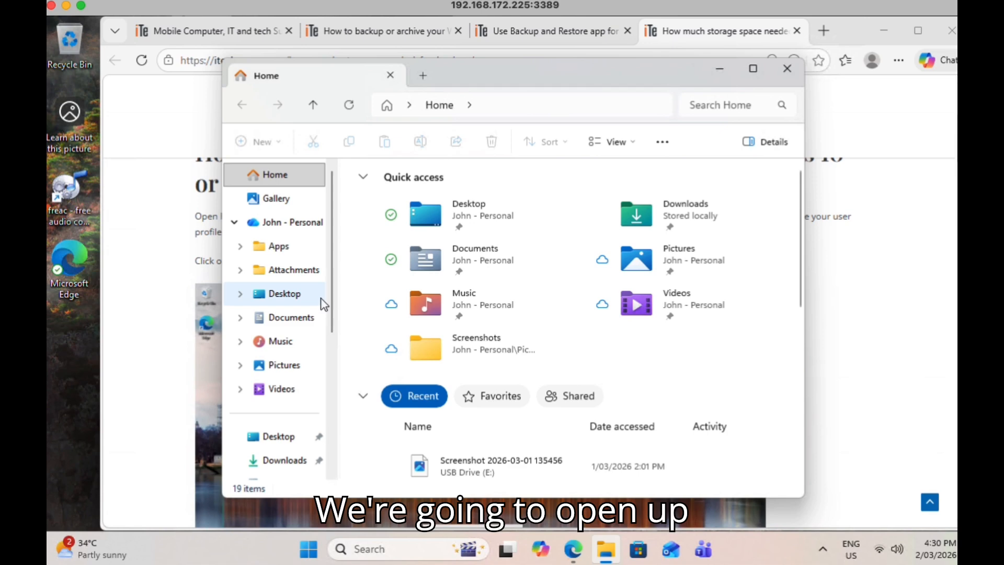
pyautogui.moveTo(330, 302); pyautogui.dragTo(330, 443)
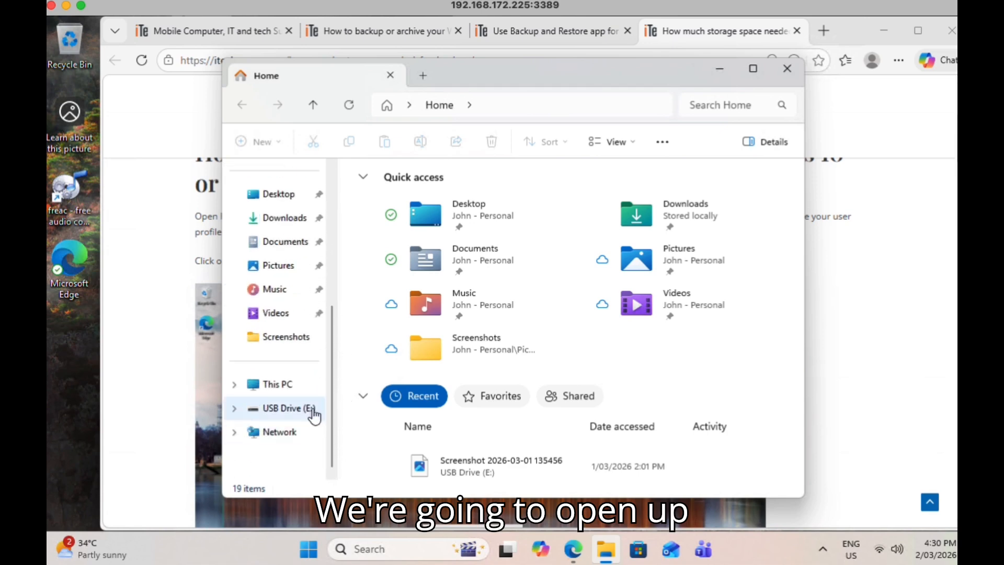
pyautogui.click(294, 385)
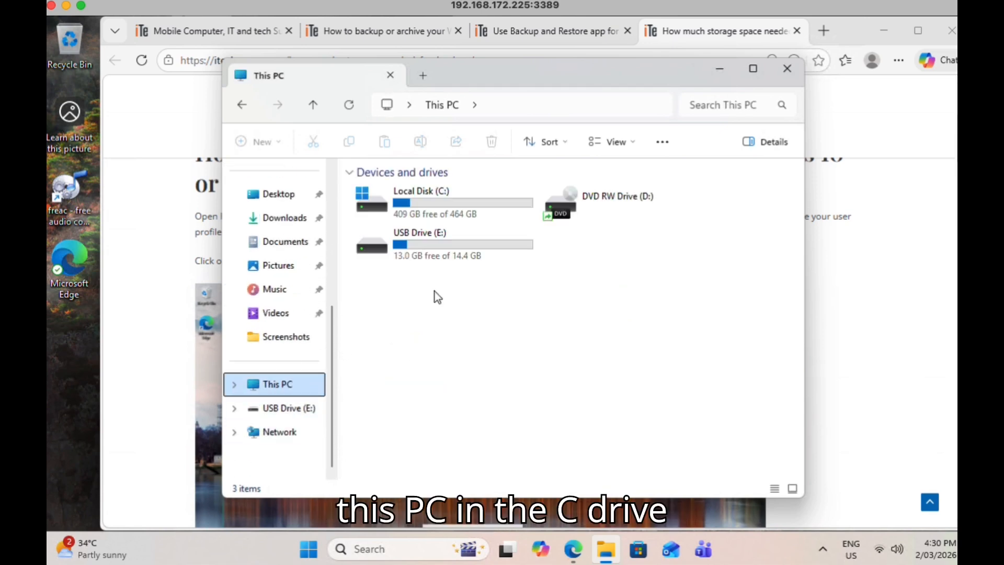
pyautogui.doubleClick(431, 198)
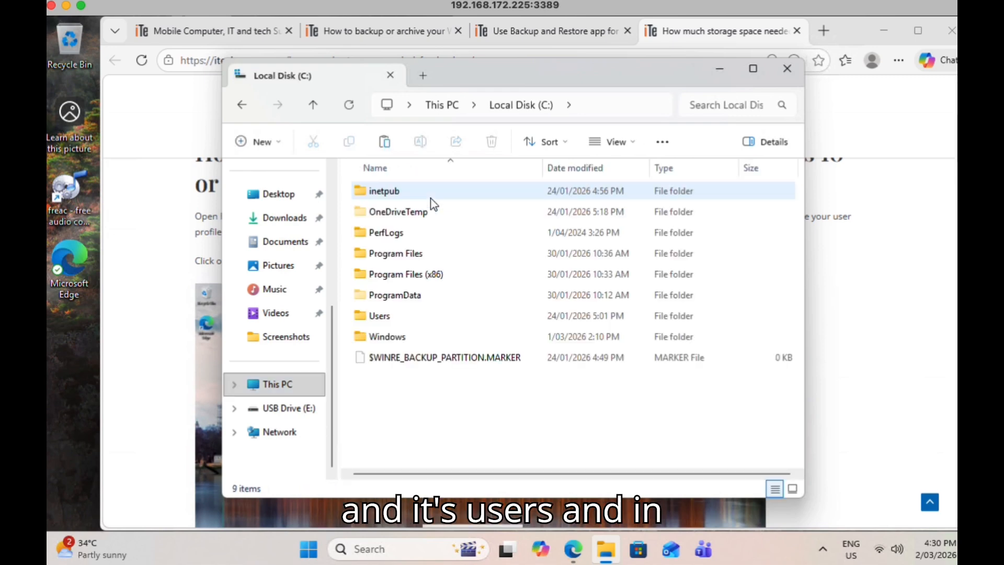
pyautogui.doubleClick(380, 317)
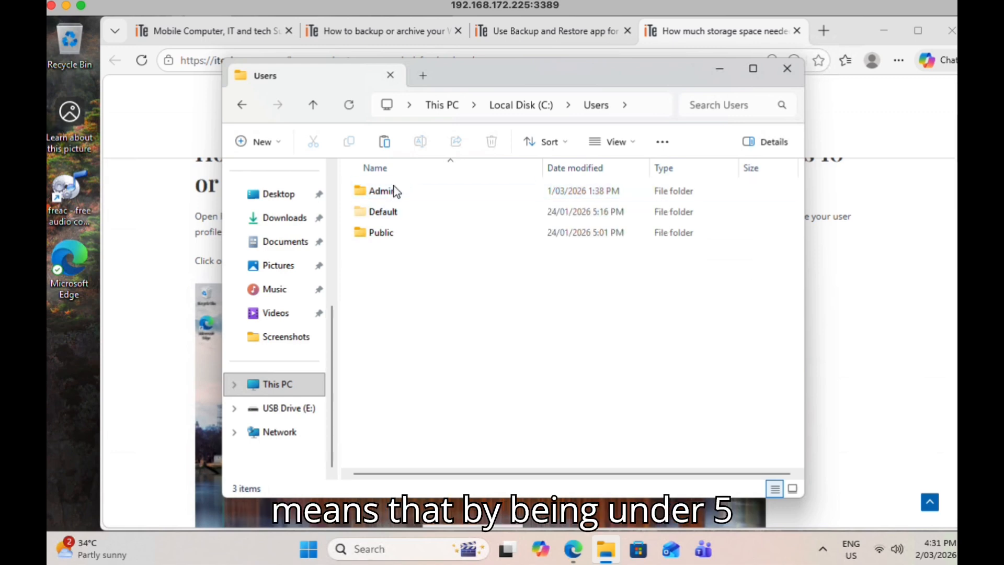
pyautogui.moveTo(396, 196)
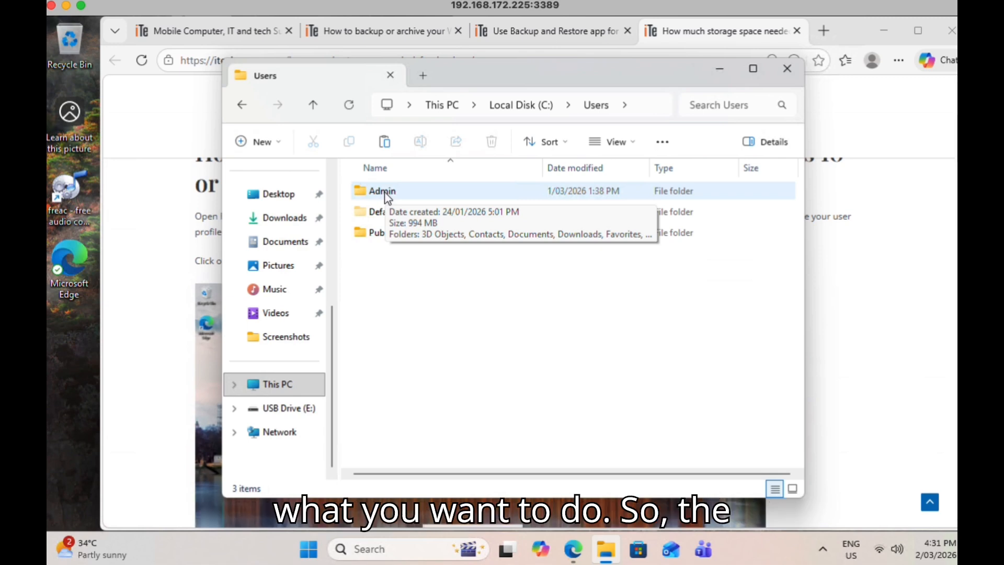
# - Return to the backup or archive article in the browser and review its list of backup methods
pyautogui.click(890, 369)
pyautogui.scroll(5, 867, 354)
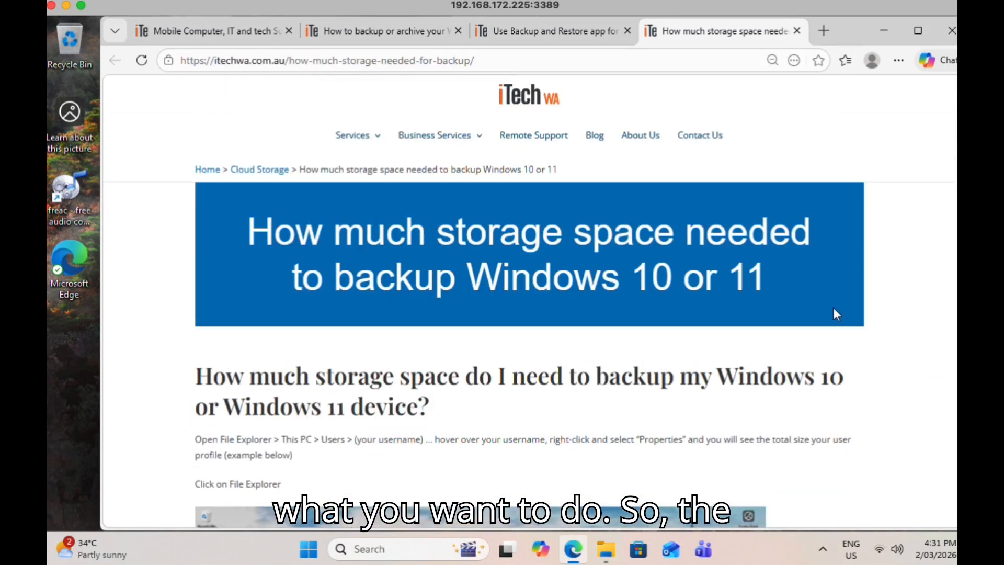
pyautogui.click(381, 25)
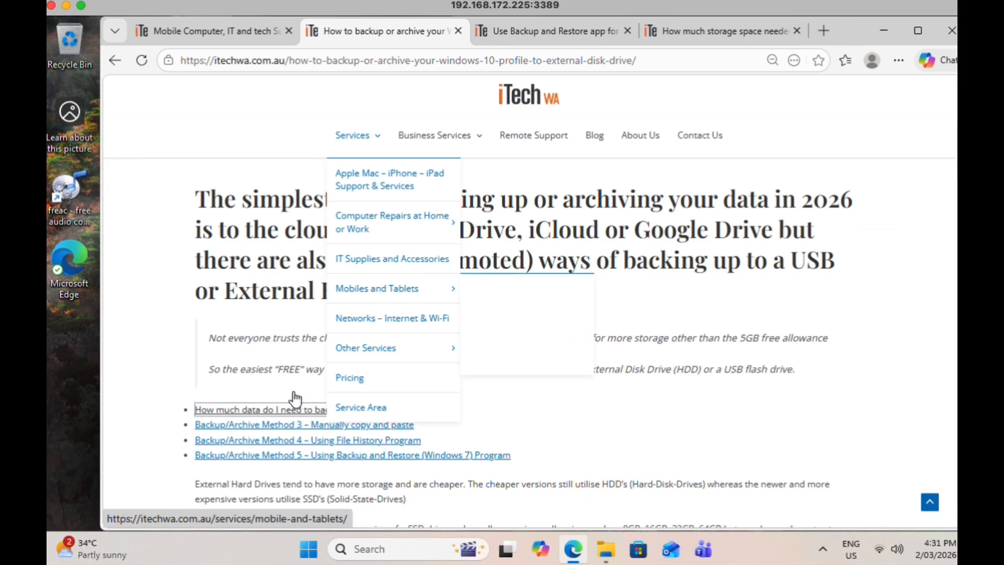
pyautogui.scroll(-3, 147, 378)
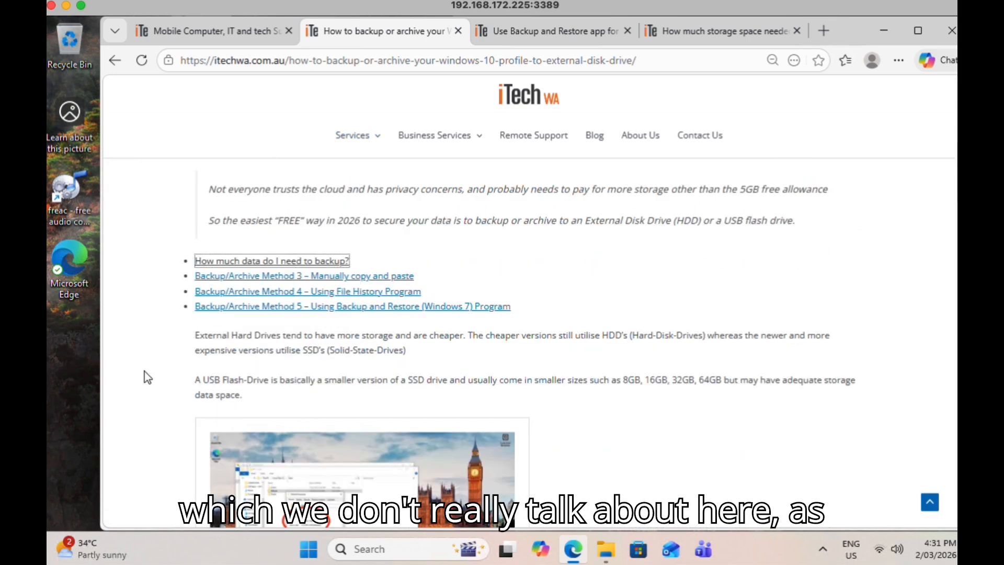
pyautogui.scroll(-4, 147, 378)
pyautogui.scroll(6, 148, 378)
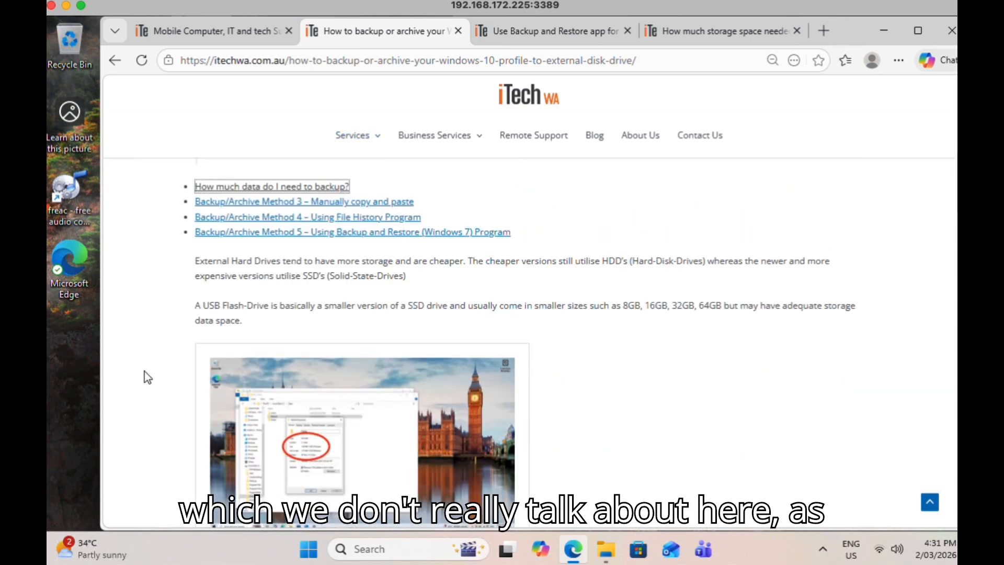
# - Search Windows for Windows Backup, open it, and proceed with the option to back up this PC
pyautogui.click(360, 548)
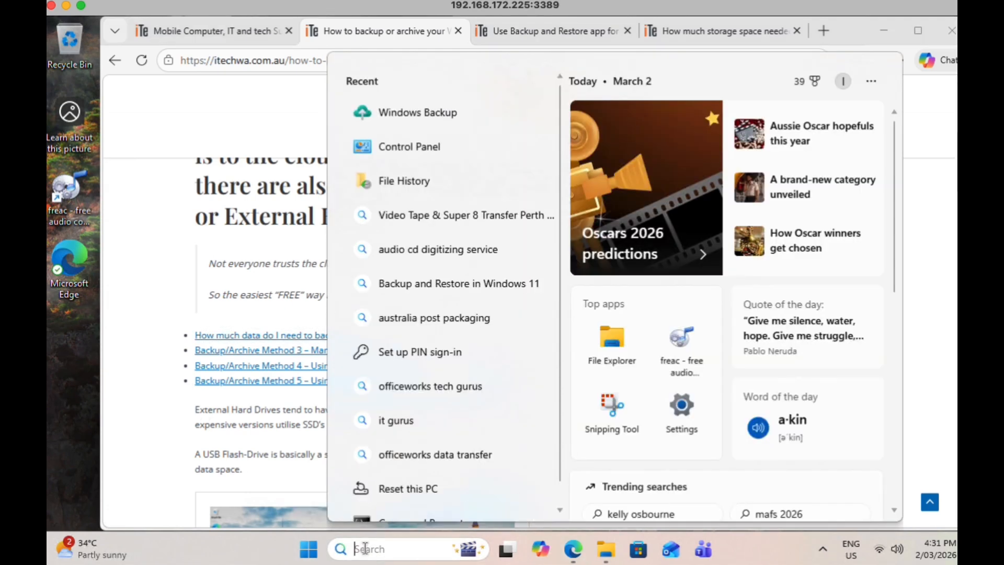
pyautogui.write('windows')
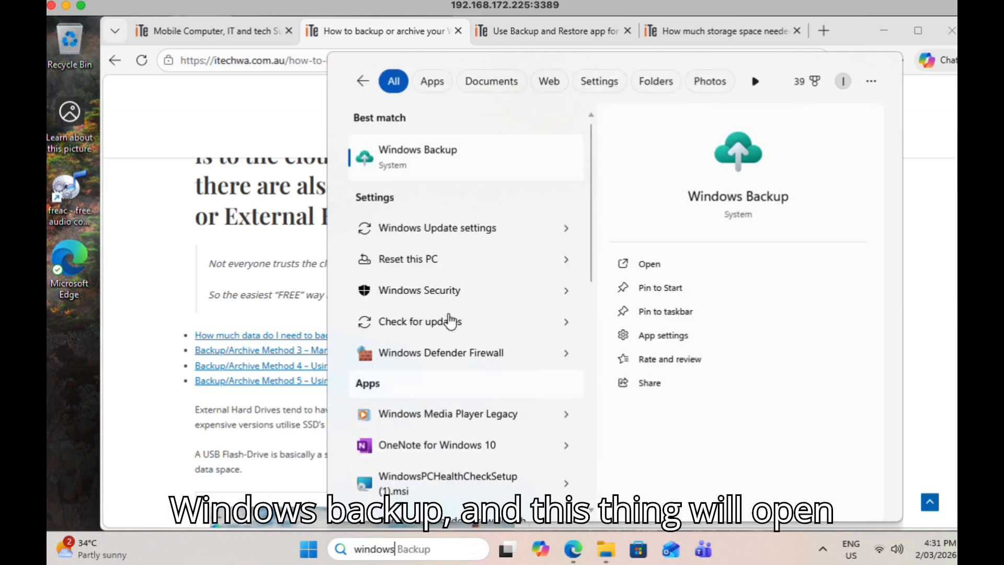
pyautogui.click(651, 265)
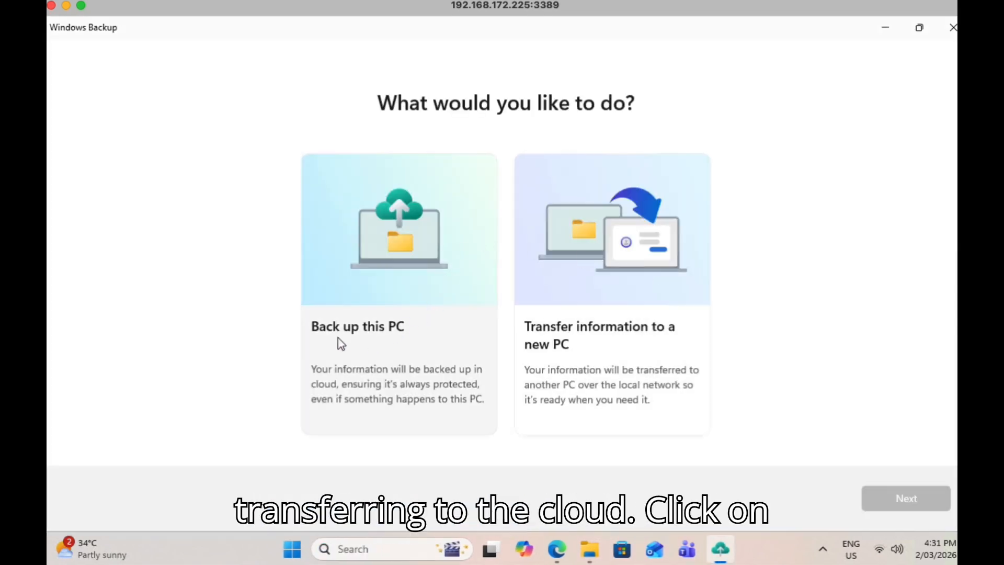
pyautogui.click(397, 260)
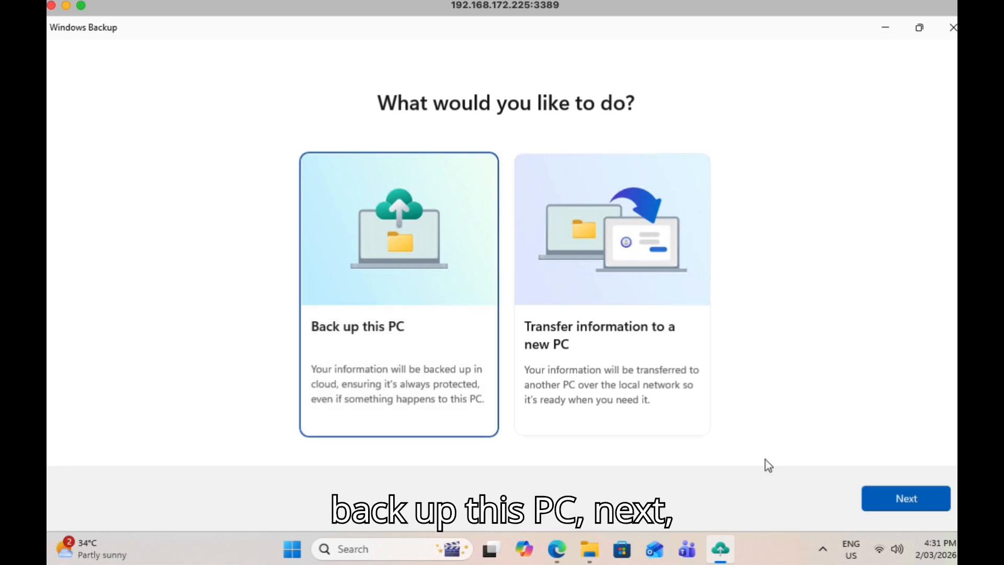
pyautogui.click(877, 497)
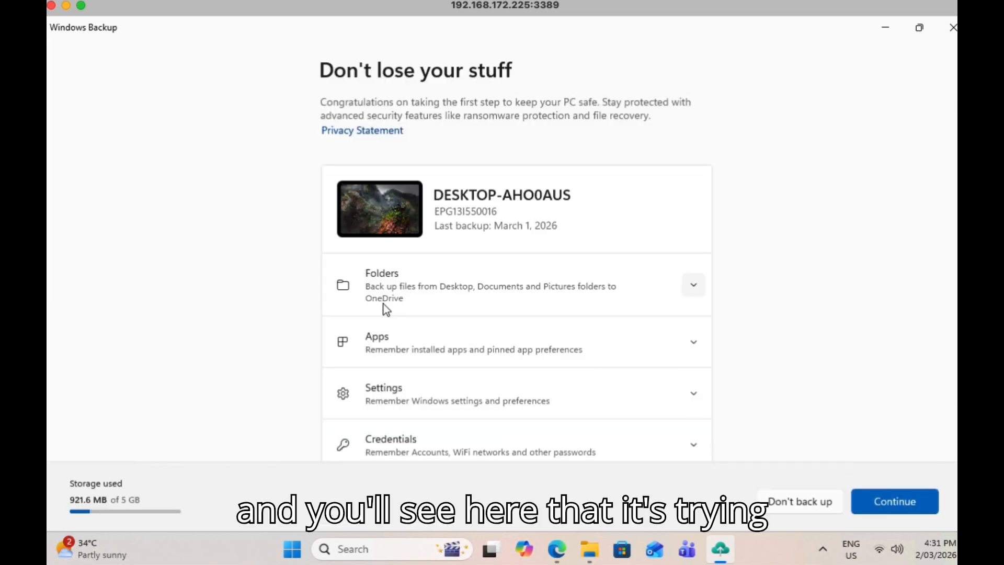
# - Expand the Folders section to review what is backed up to OneDrive, and start the PC backup
pyautogui.click(693, 286)
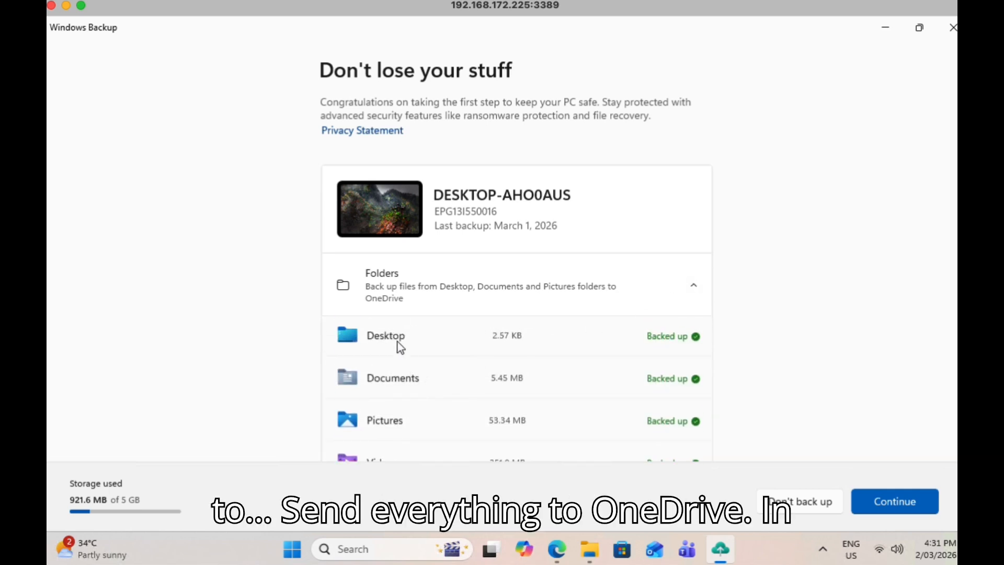
pyautogui.scroll(-3, 400, 348)
pyautogui.scroll(3, 477, 394)
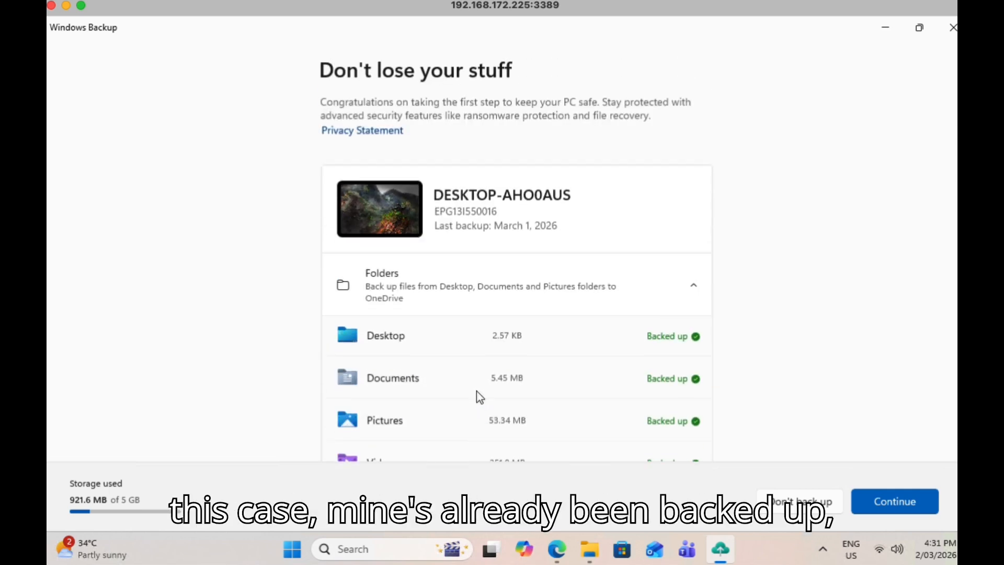
pyautogui.scroll(-3, 476, 393)
pyautogui.scroll(3, 476, 393)
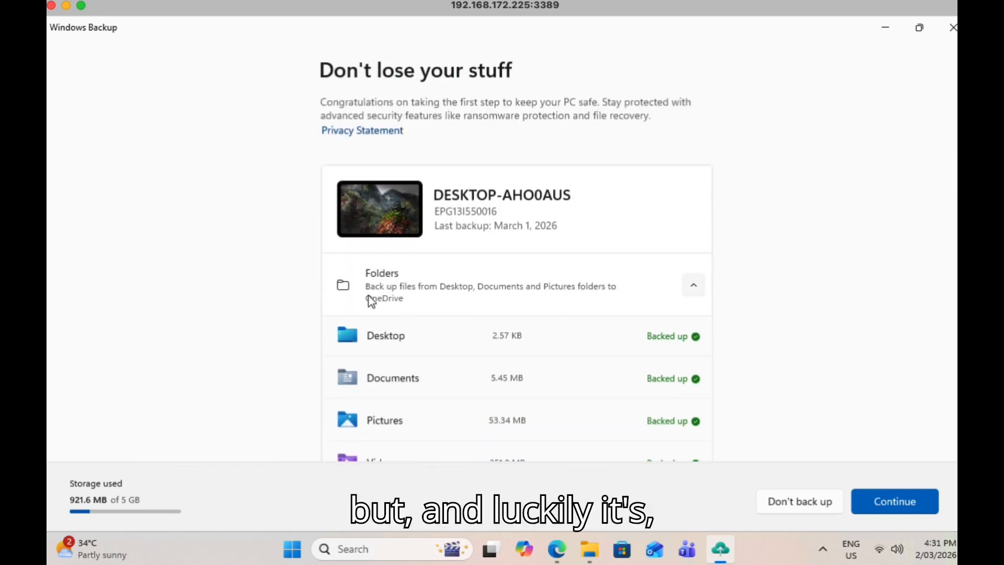
pyautogui.scroll(-3, 455, 356)
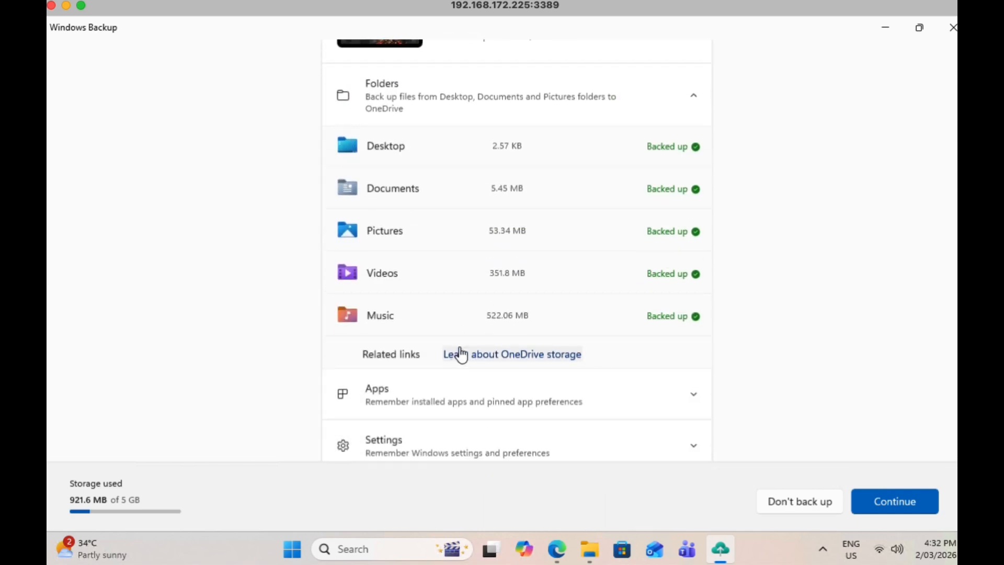
pyautogui.scroll(-1, 460, 356)
pyautogui.scroll(5, 460, 353)
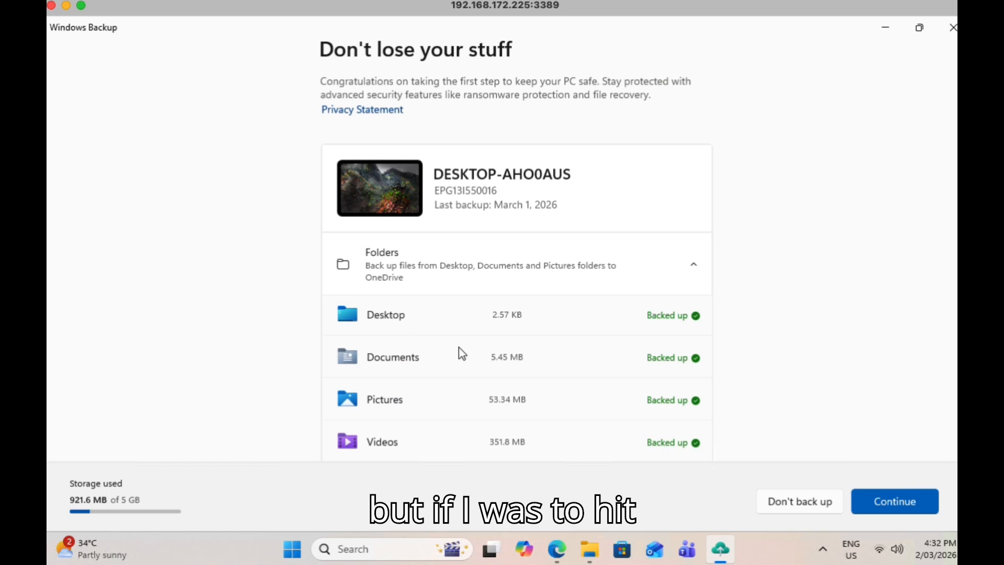
pyautogui.scroll(-5, 463, 354)
pyautogui.click(896, 501)
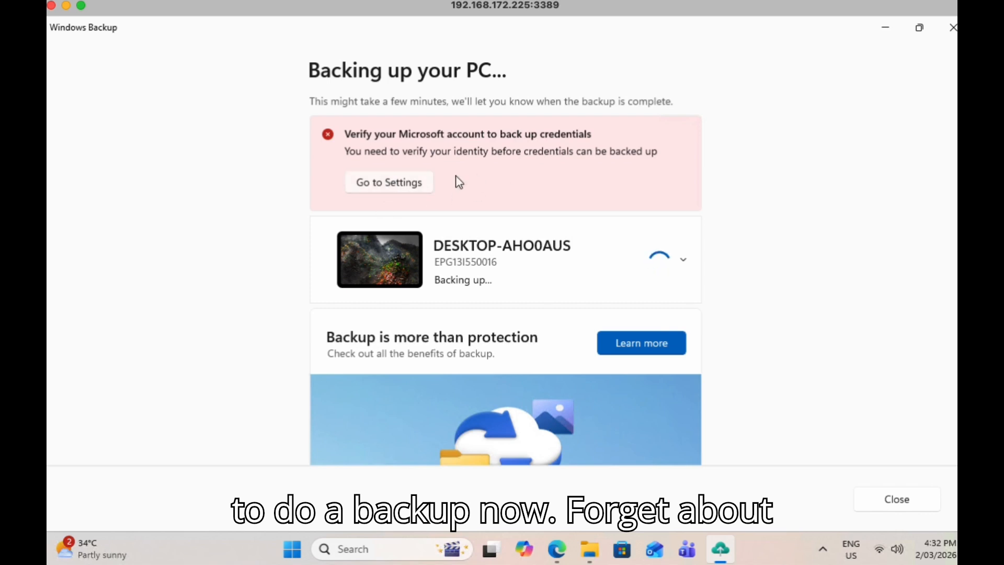
# - Expand the PC's backup details in Windows Backup, review the status of folders, apps, settings and credentials, and close the window
pyautogui.scroll(-3, 530, 249)
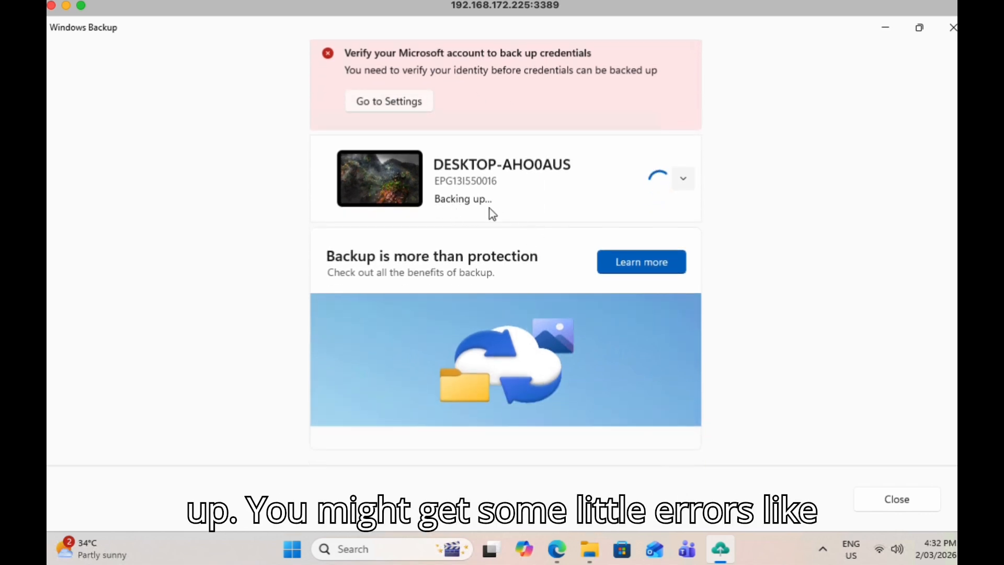
pyautogui.scroll(3, 482, 211)
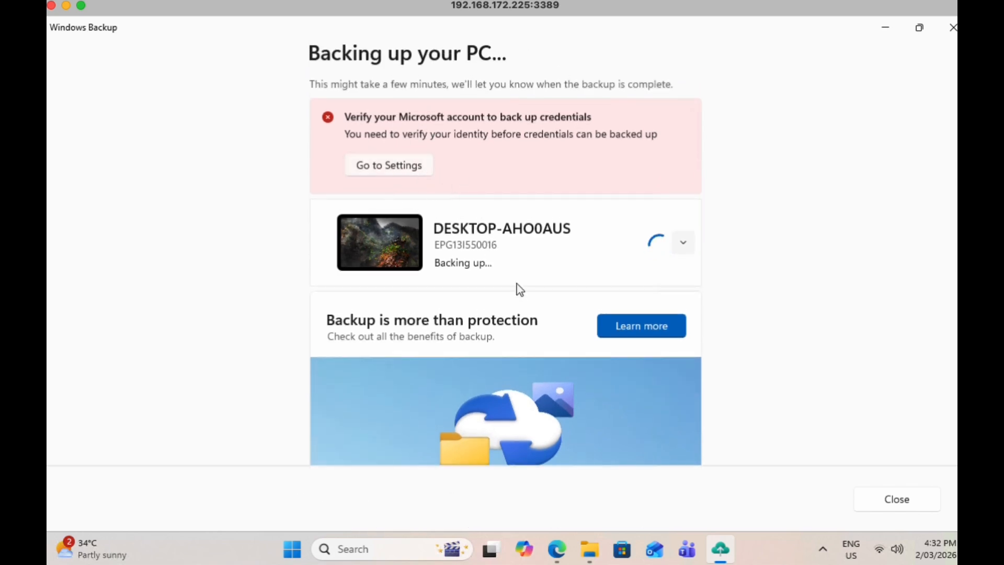
pyautogui.click(683, 245)
pyautogui.scroll(-5, 576, 341)
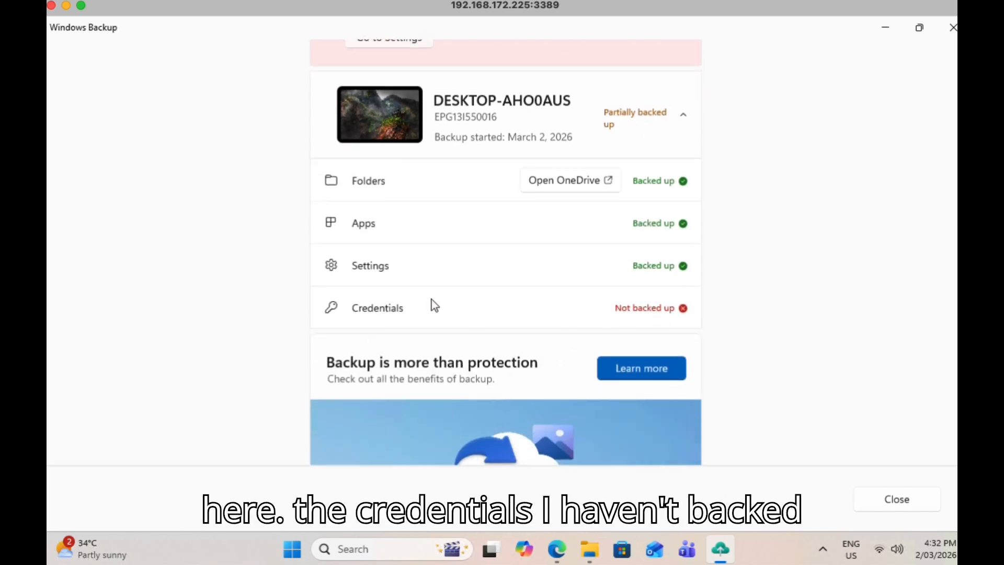
pyautogui.scroll(-4, 538, 311)
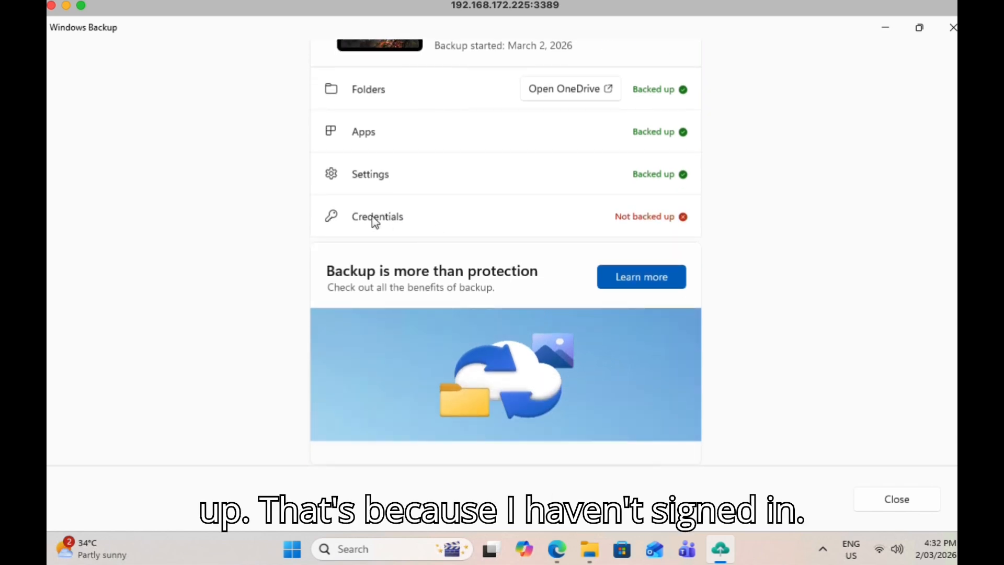
pyautogui.scroll(8, 374, 218)
pyautogui.scroll(-7, 501, 312)
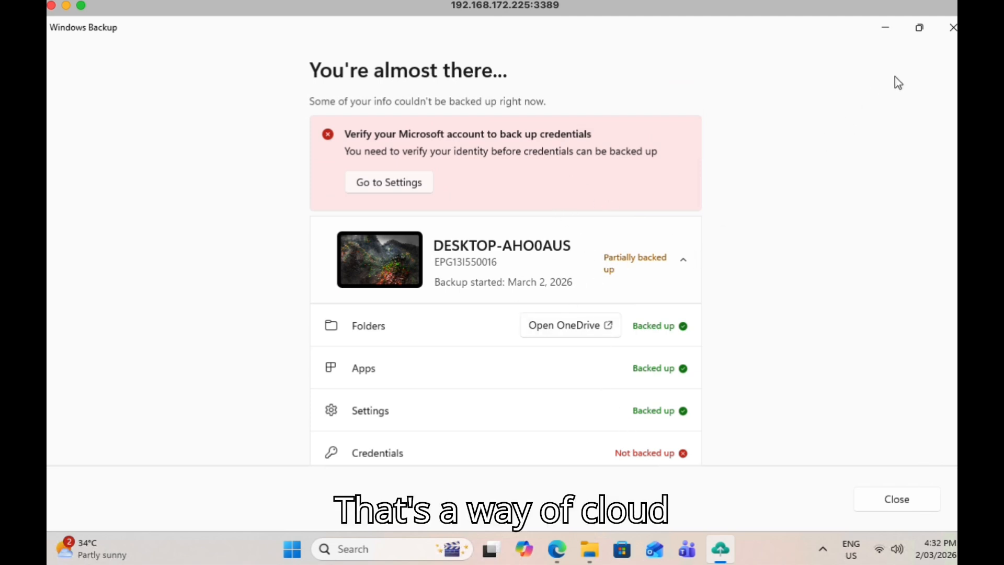
pyautogui.click(953, 32)
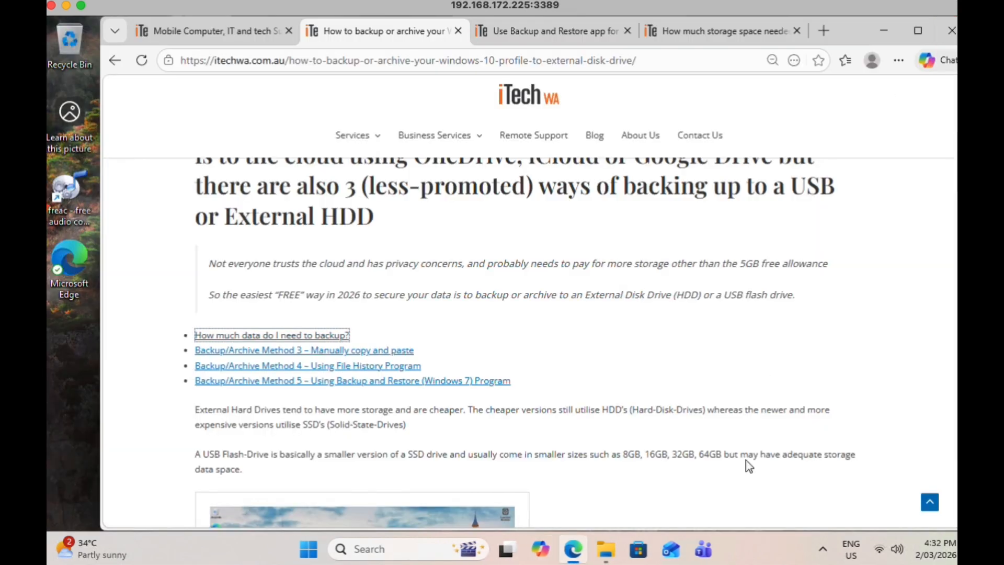
# - Open OneDrive's sync and backup settings, review which PC folders are backed up, and close the settings
pyautogui.click(825, 549)
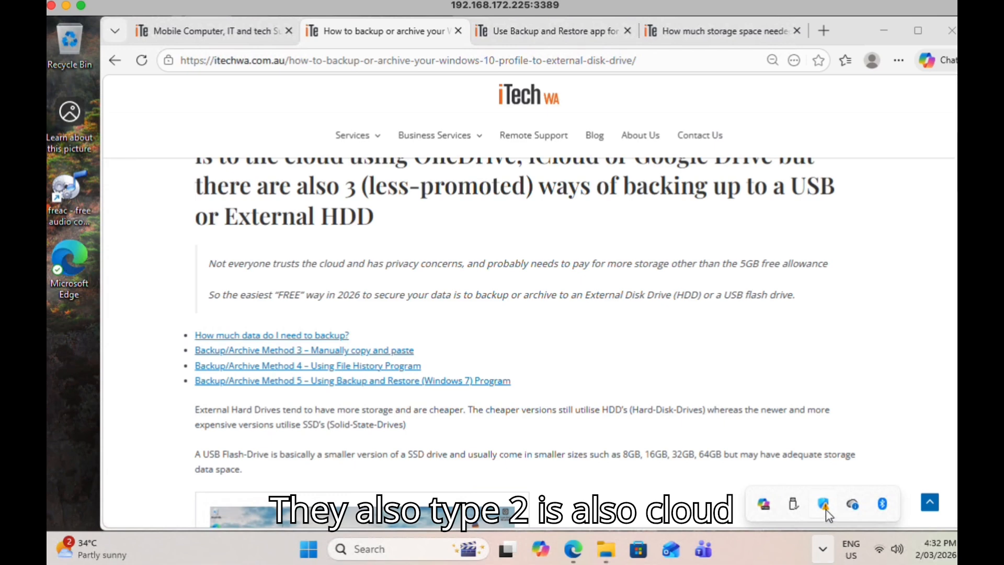
pyautogui.click(854, 504)
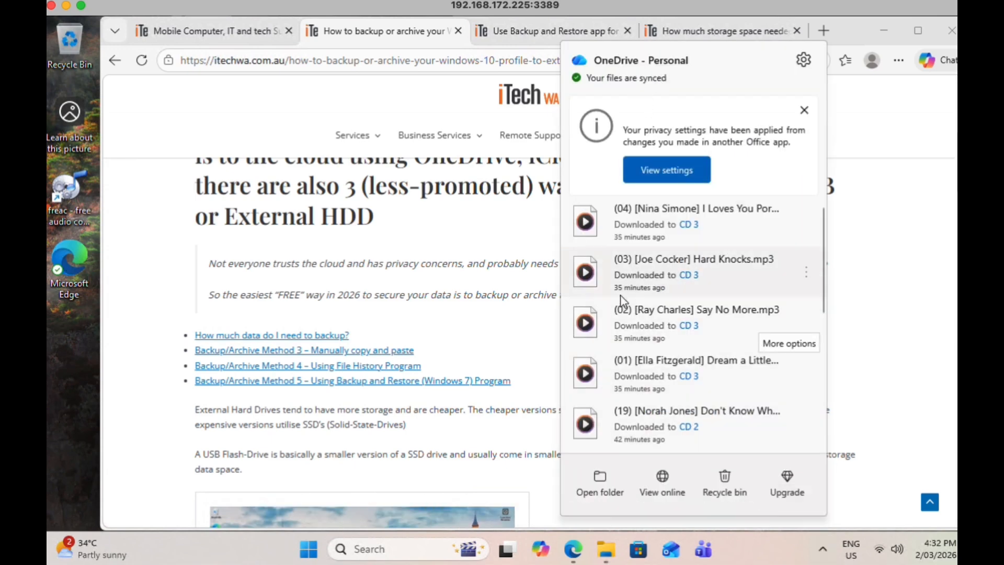
pyautogui.click(804, 60)
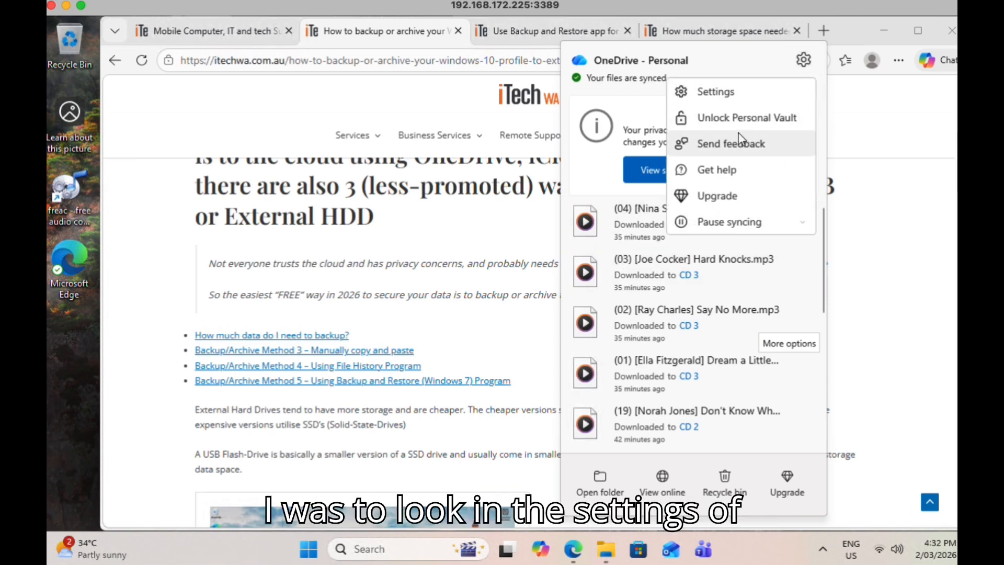
pyautogui.click(712, 97)
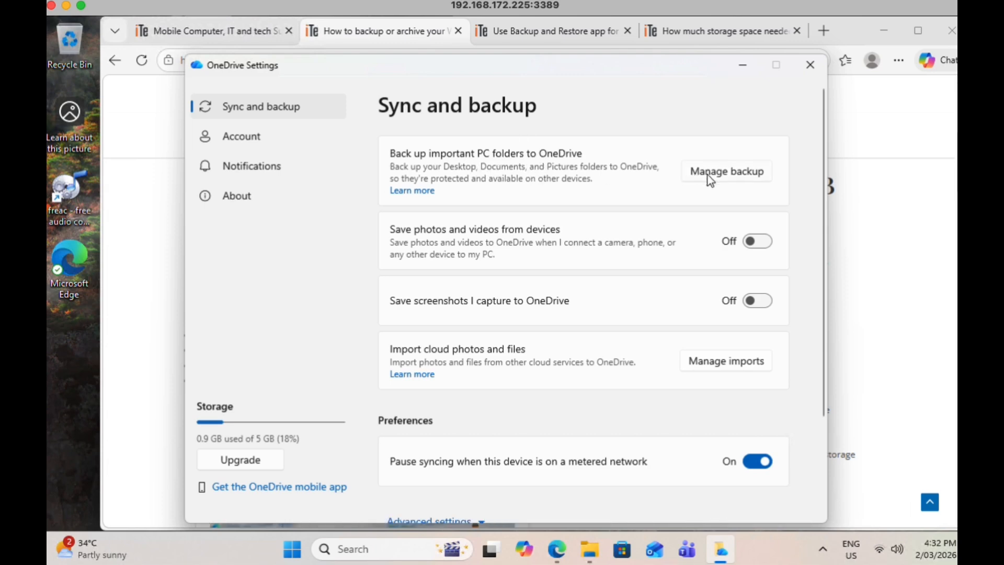
pyautogui.click(742, 179)
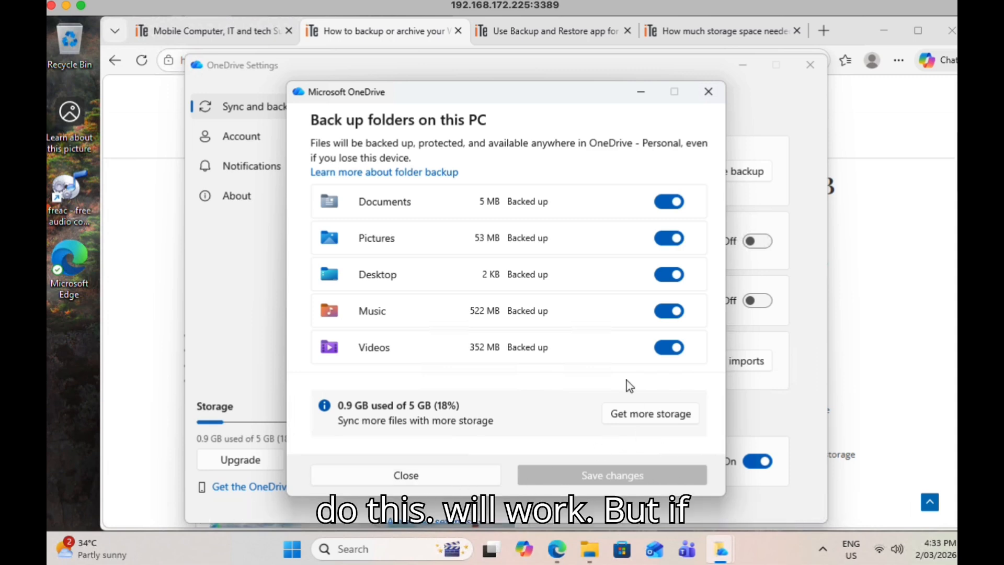
pyautogui.click(709, 92)
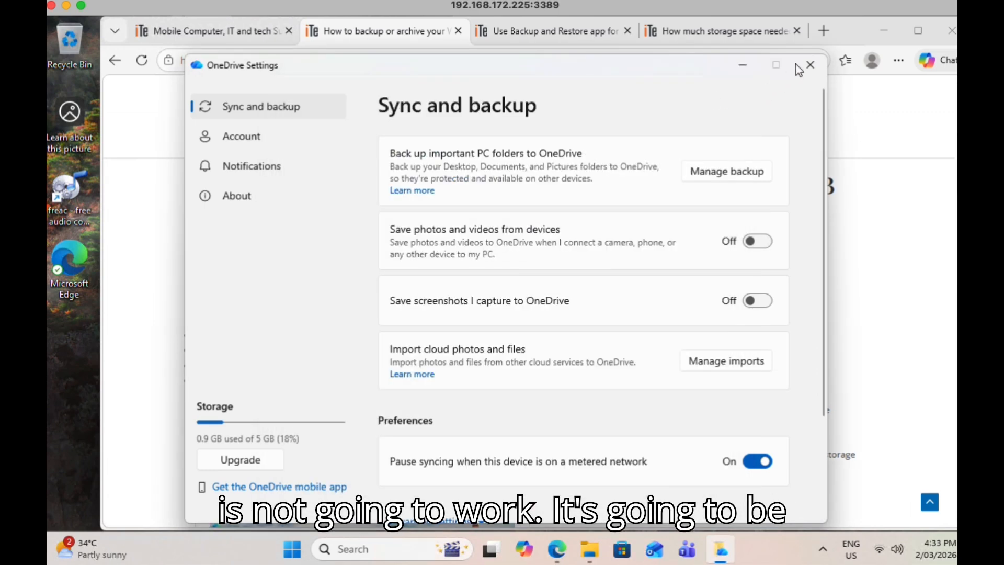
pyautogui.click(809, 67)
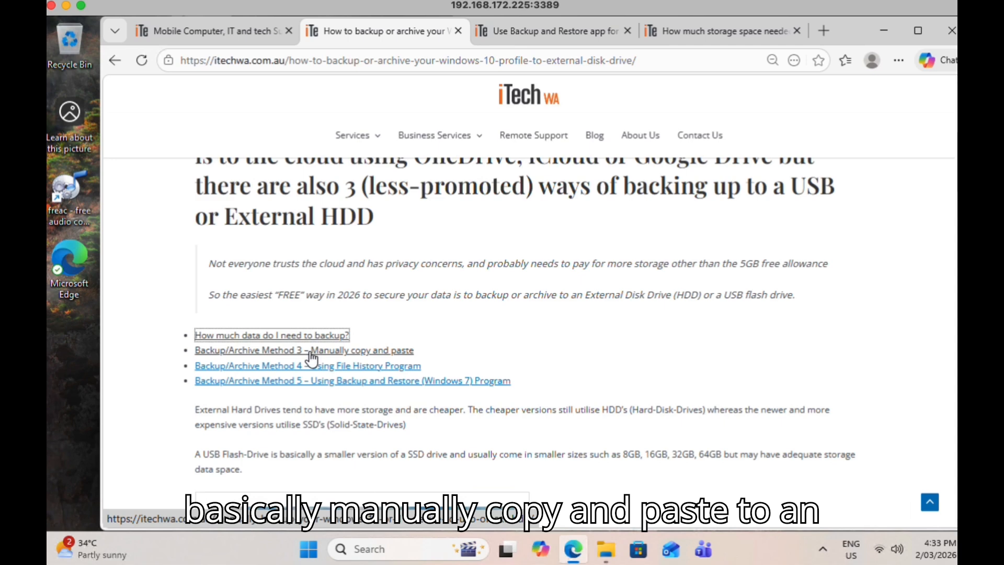
# - Quick-format USB Drive (E:) from File Explorer as FAT32 with an 8192-byte allocation unit and no volume label
pyautogui.click(608, 553)
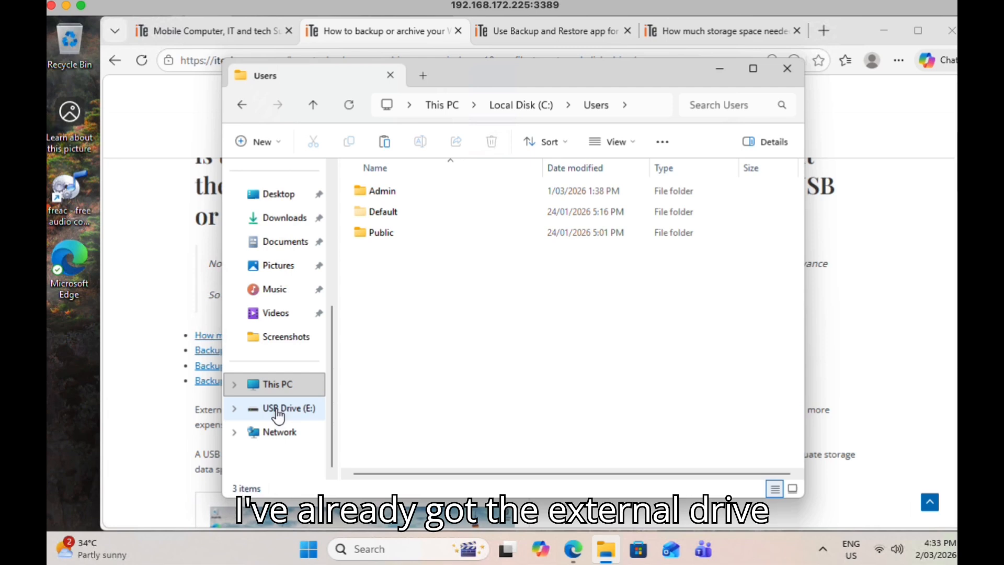
pyautogui.click(277, 413)
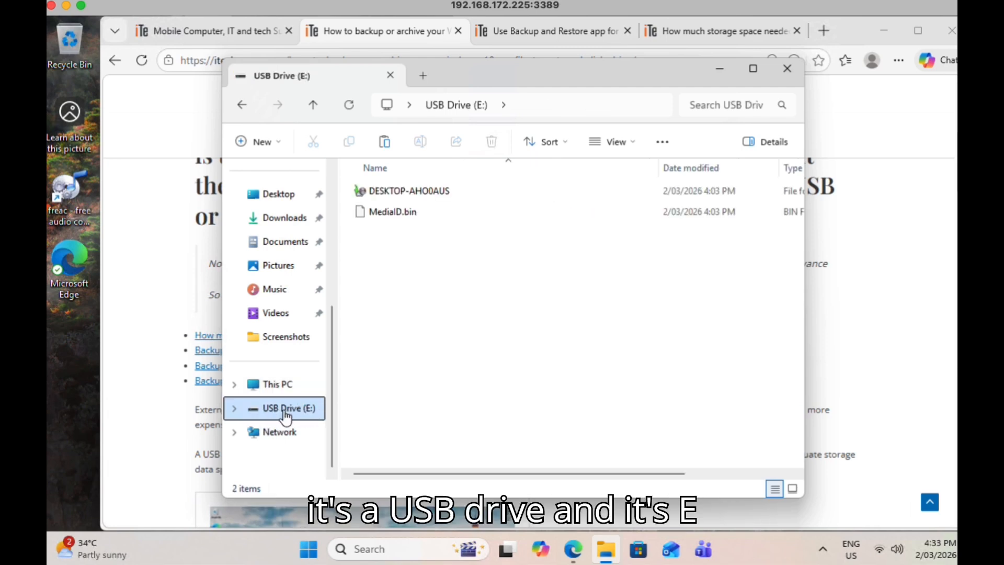
pyautogui.rightClick(286, 414)
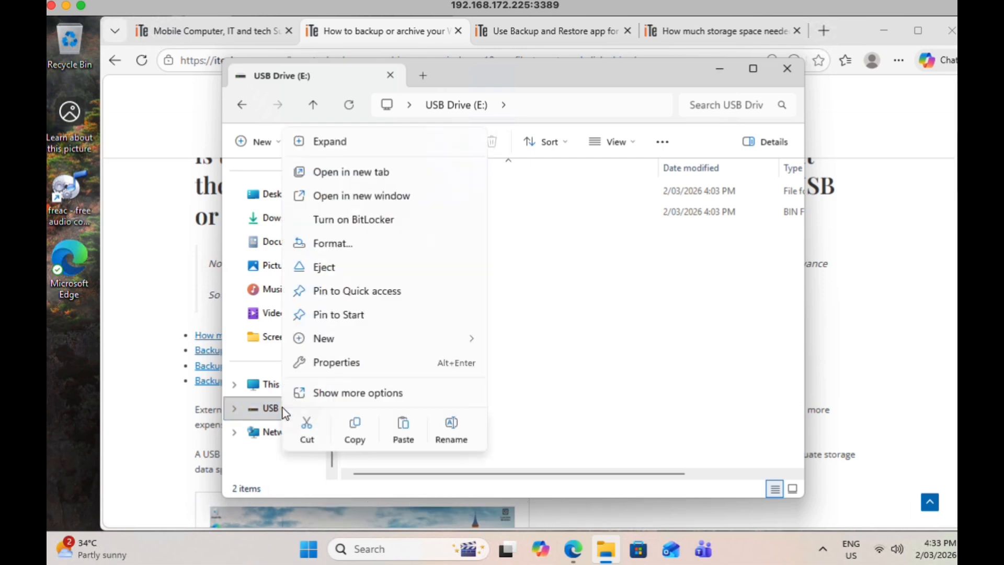
pyautogui.click(332, 243)
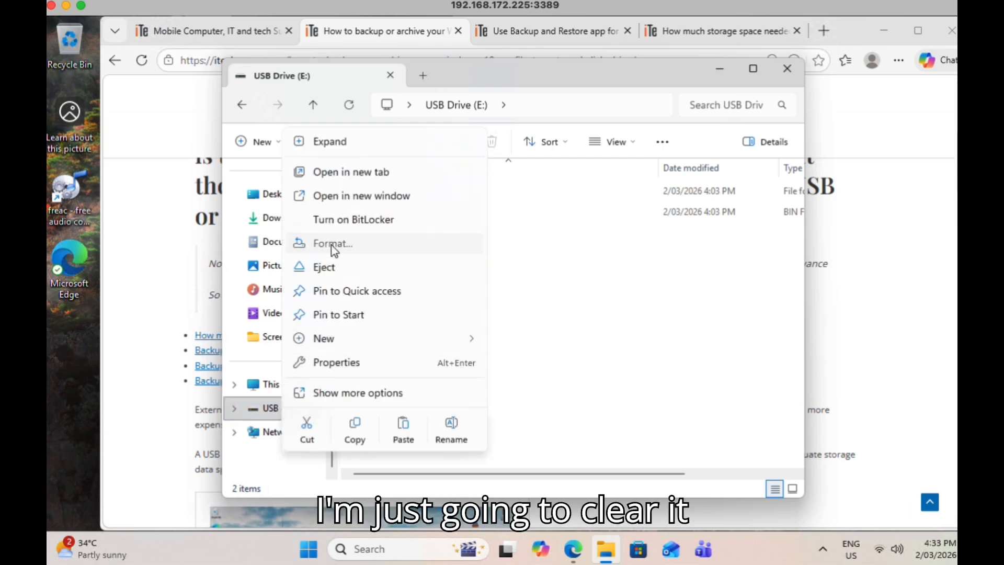
pyautogui.click(380, 492)
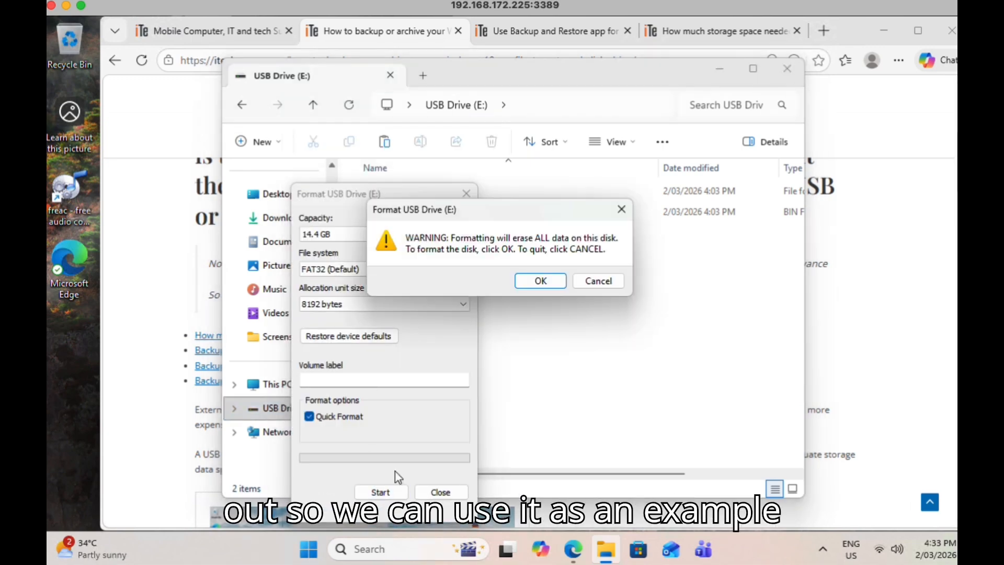
pyautogui.click(540, 281)
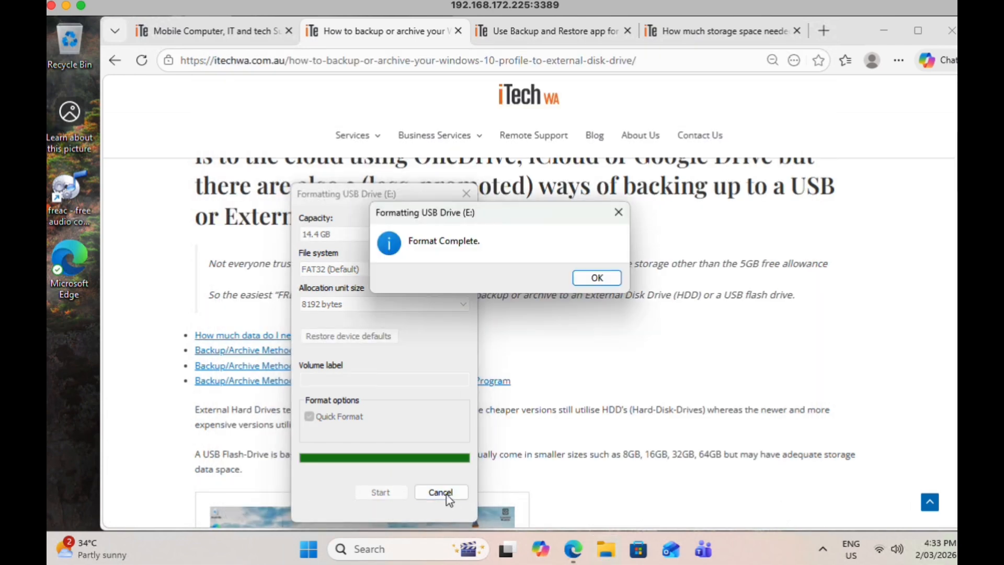
pyautogui.click(593, 275)
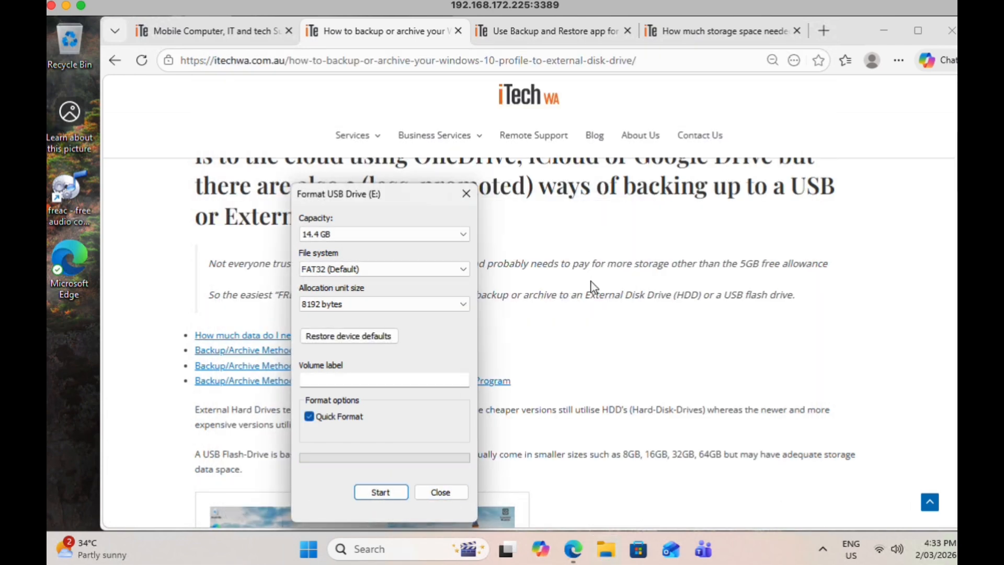
pyautogui.click(442, 491)
# - Check the contents of USB Drive (E:) in a new File Explorer window and close it
pyautogui.click(596, 549)
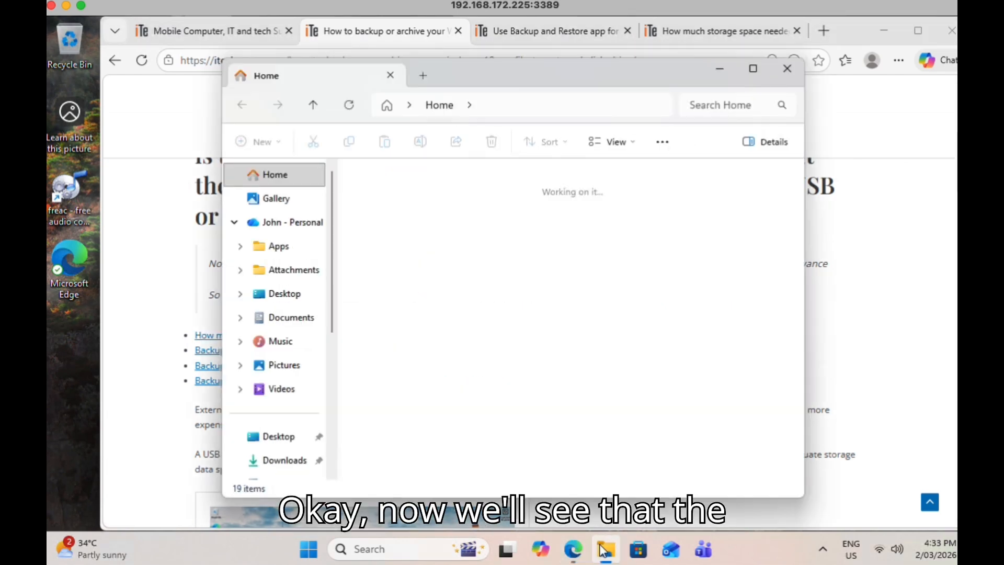
pyautogui.scroll(-5, 320, 461)
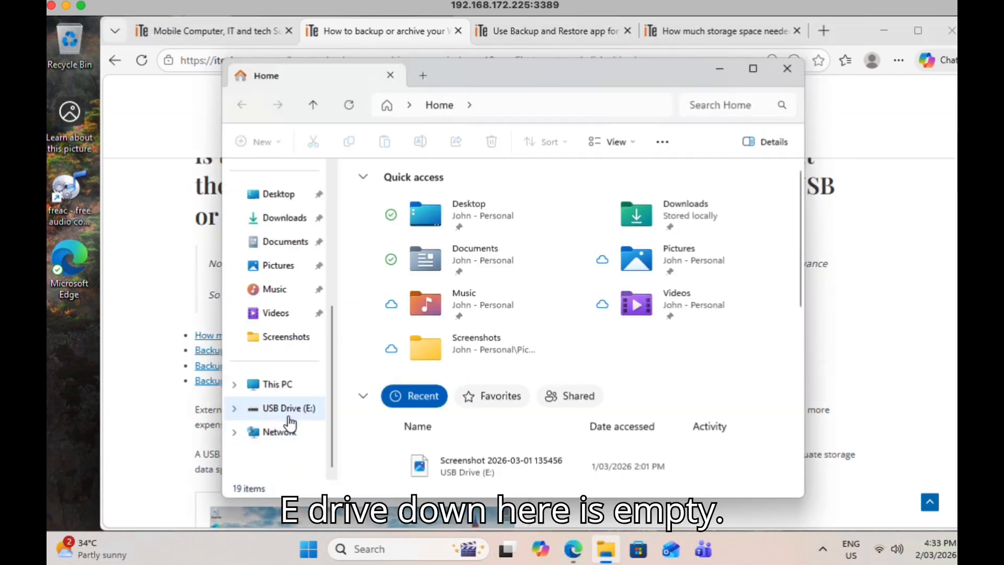
pyautogui.click(308, 409)
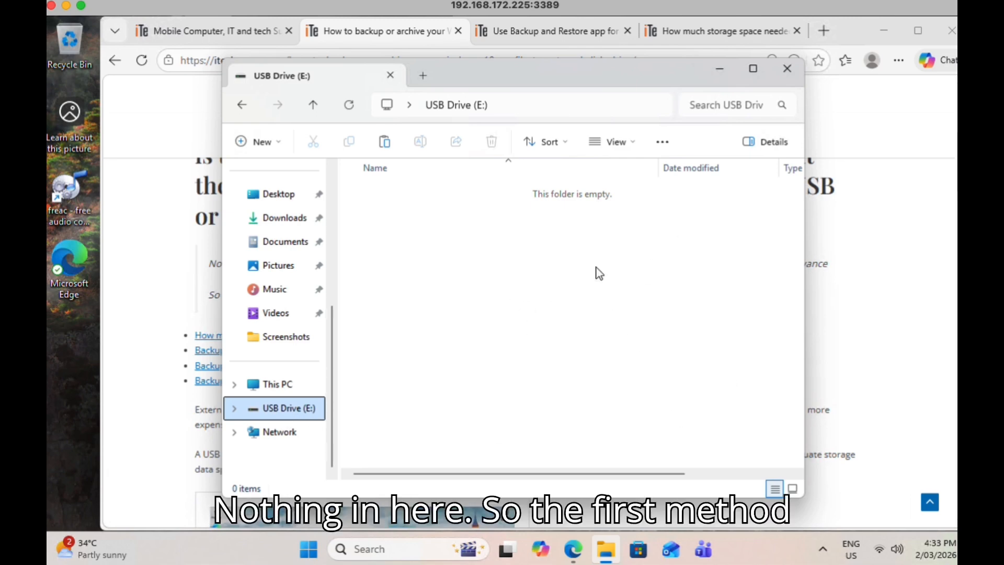
pyautogui.click(787, 69)
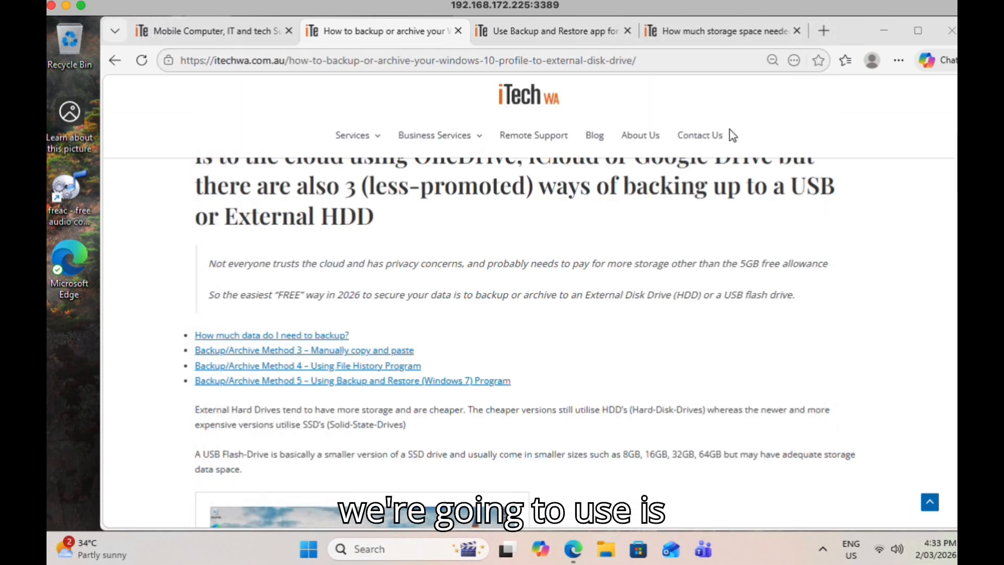
# - Open the article link for Backup/Archive Method 3 – Manually copy and paste in a new browser tab and switch to it
pyautogui.rightClick(328, 357)
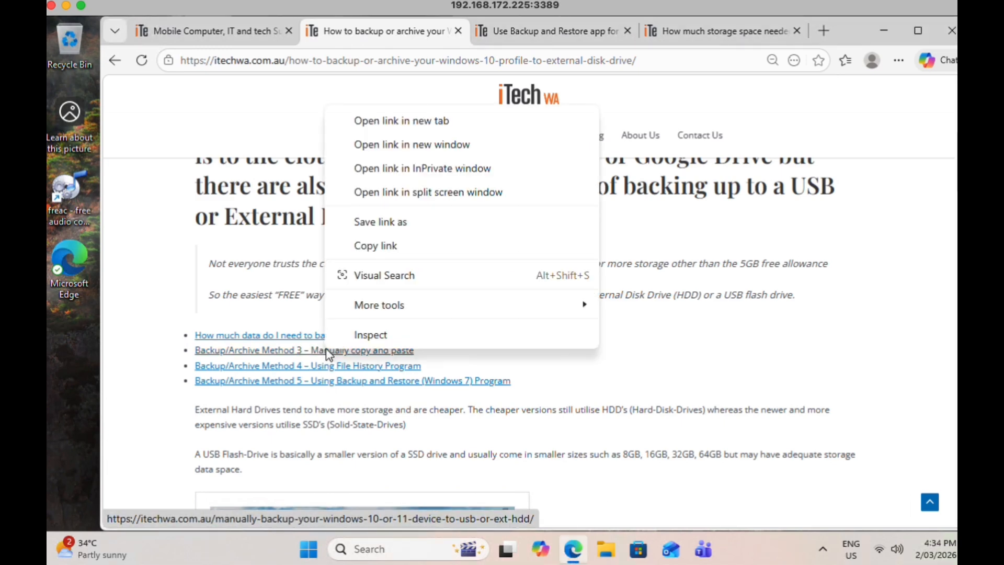
pyautogui.click(410, 121)
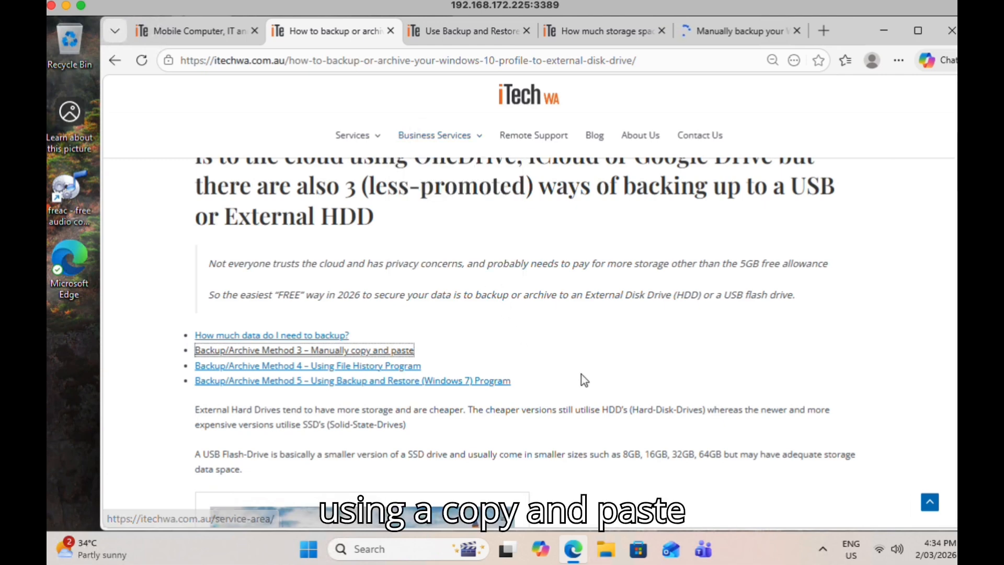
pyautogui.scroll(-4, 592, 369)
pyautogui.scroll(6, 590, 368)
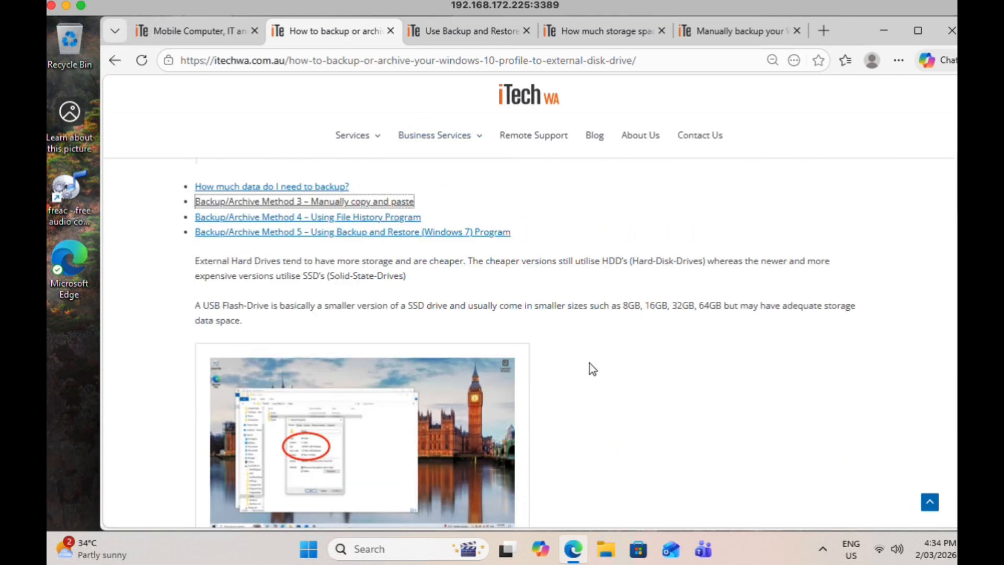
pyautogui.click(768, 31)
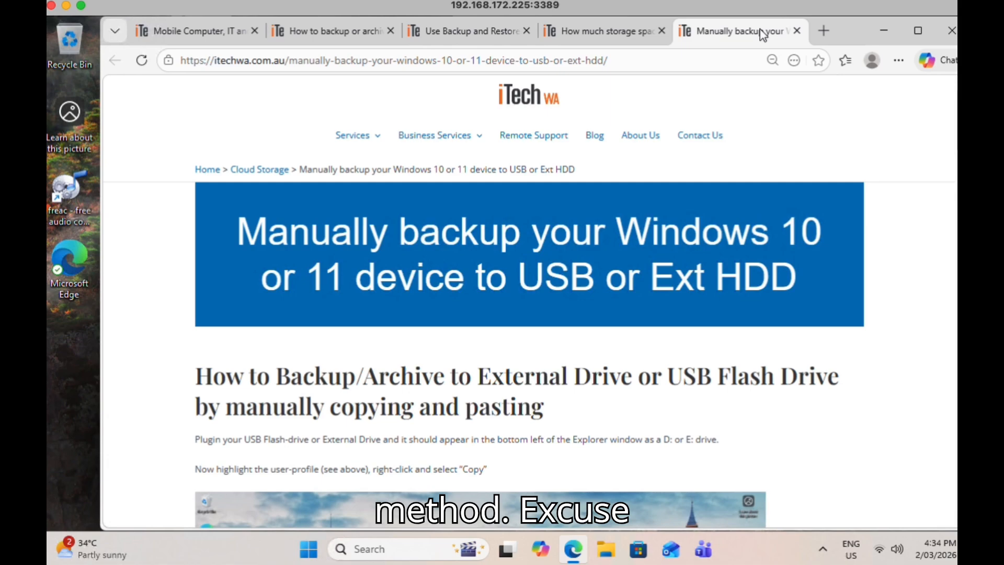
# - Read the article's instructions for copying the user profile and pasting it onto the external or USB drive
pyautogui.scroll(-2, 661, 306)
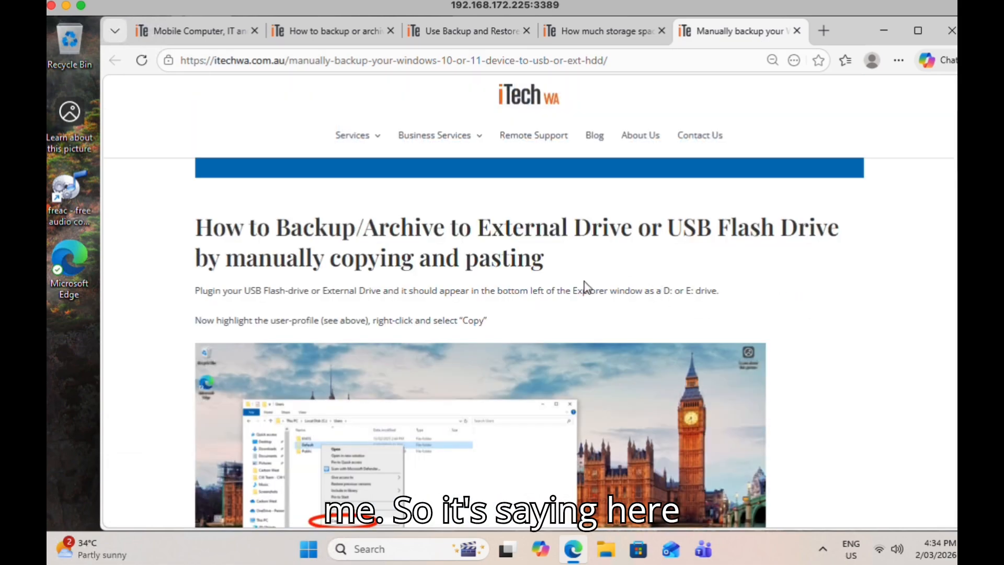
pyautogui.scroll(-8, 523, 304)
pyautogui.scroll(-2, 466, 337)
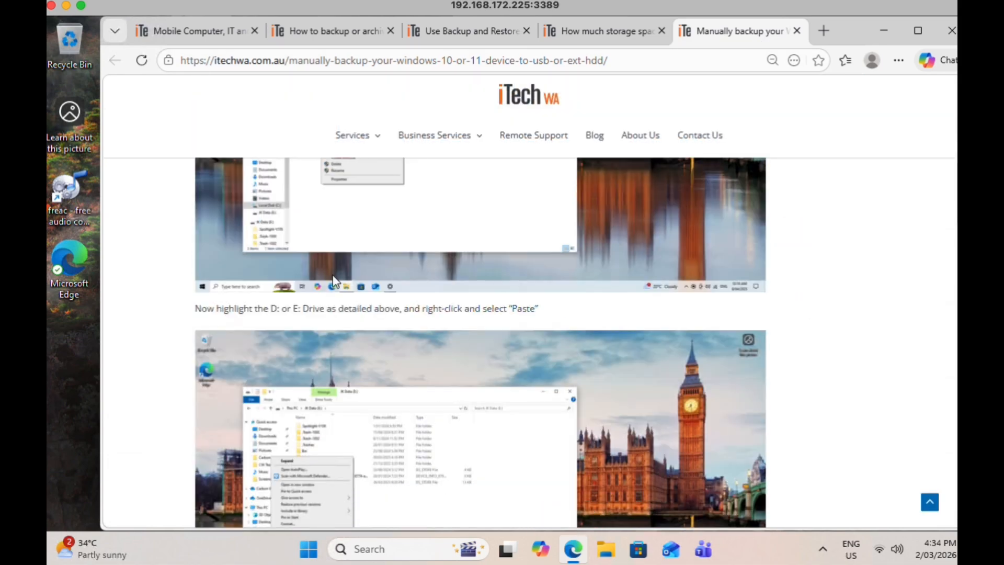
pyautogui.scroll(4, 345, 281)
pyautogui.scroll(5, 445, 324)
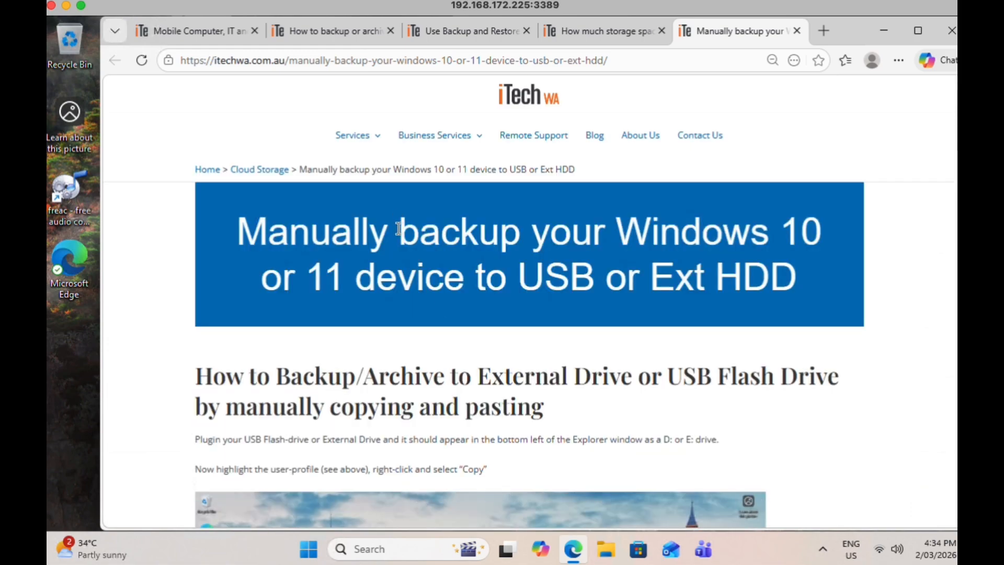
pyautogui.scroll(-4, 345, 247)
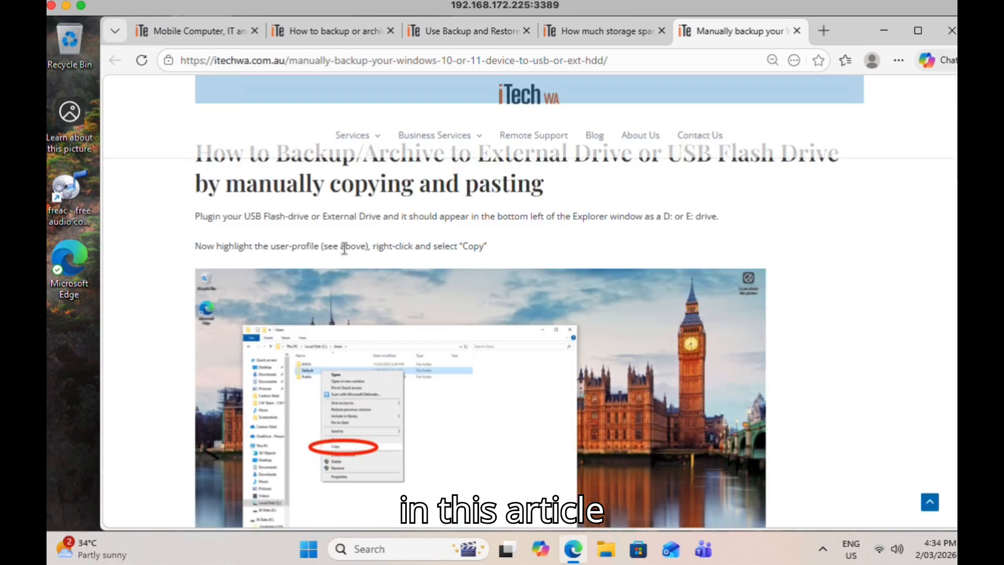
pyautogui.scroll(-7, 438, 291)
pyautogui.scroll(-15, 436, 291)
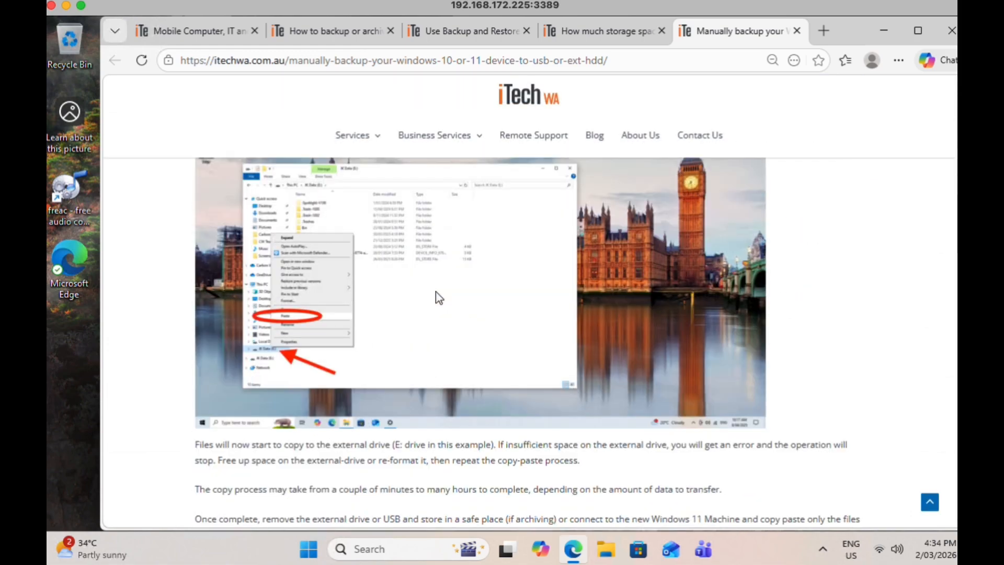
pyautogui.scroll(10, 437, 293)
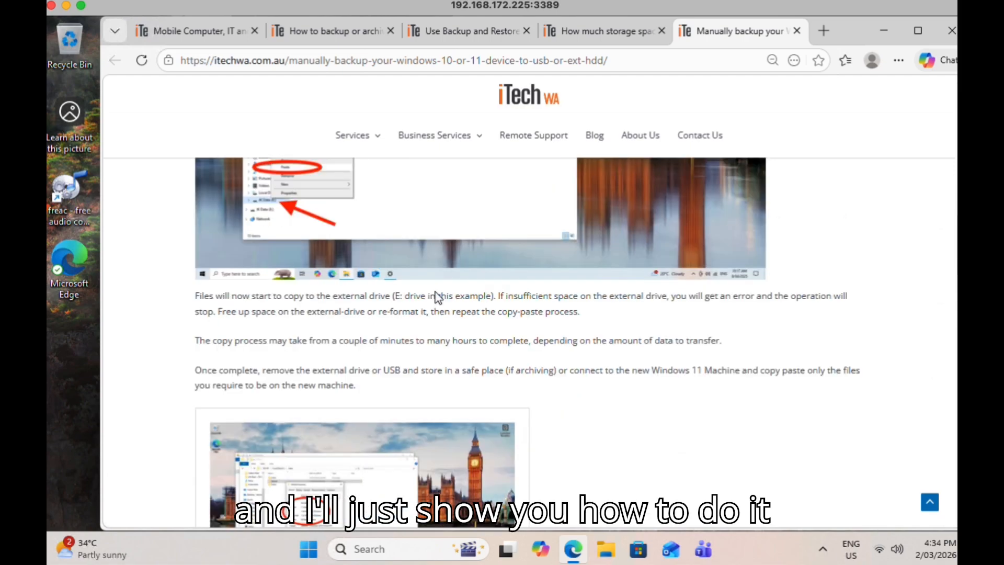
# - Open the Admin user profile folder under Users on Local Disk (C:) in File Explorer
pyautogui.click(604, 549)
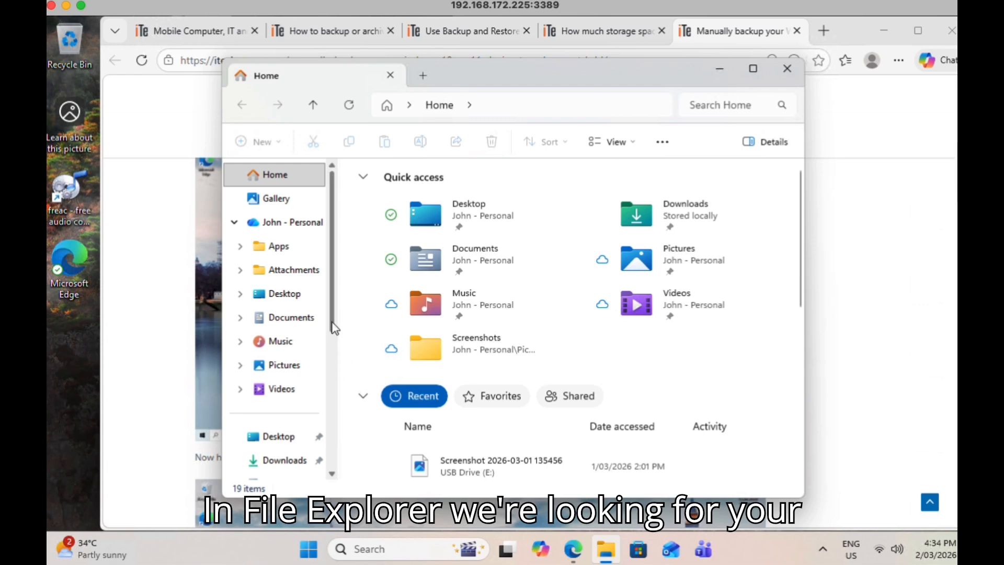
pyautogui.moveTo(331, 323); pyautogui.dragTo(330, 471)
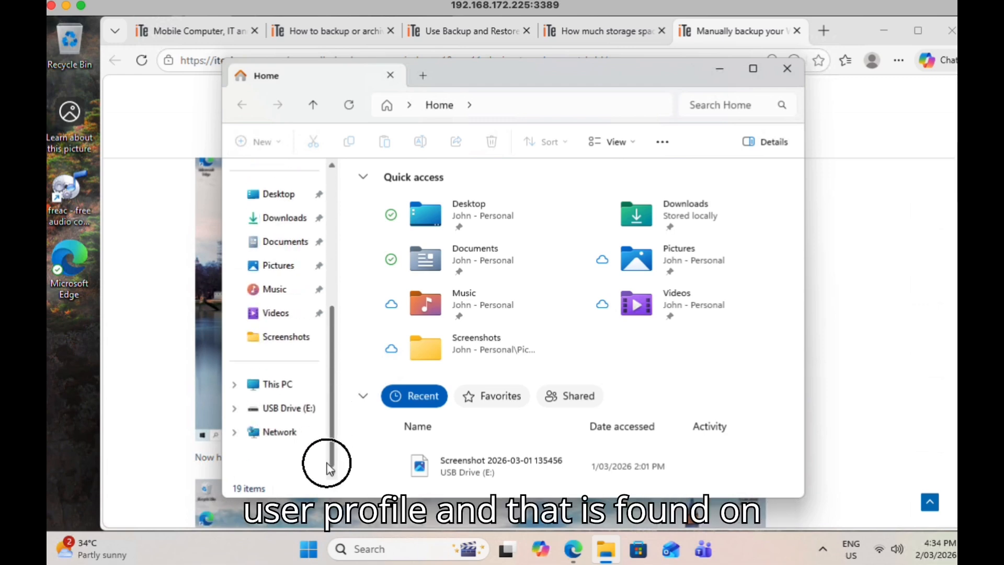
pyautogui.click(268, 389)
pyautogui.doubleClick(442, 209)
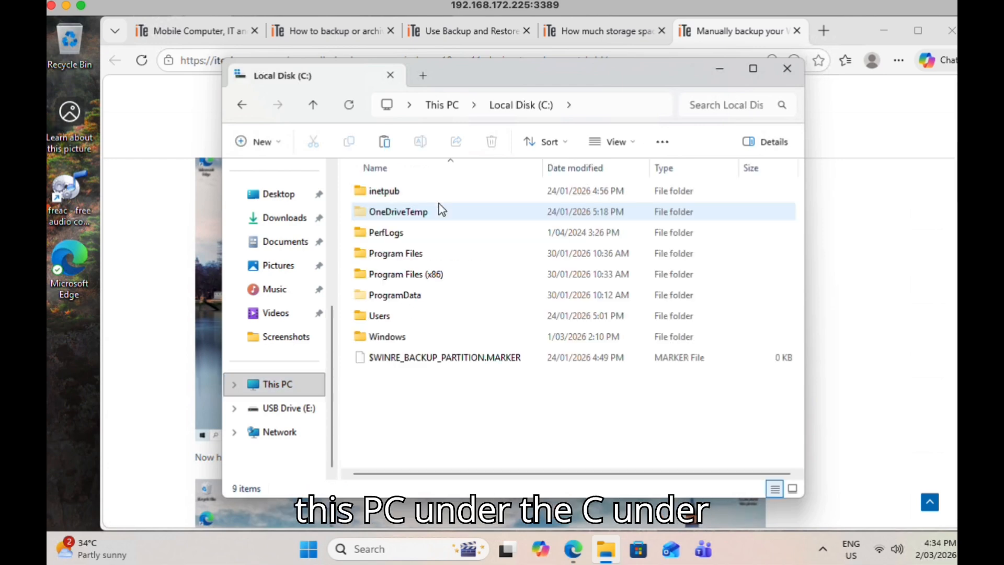
pyautogui.doubleClick(383, 320)
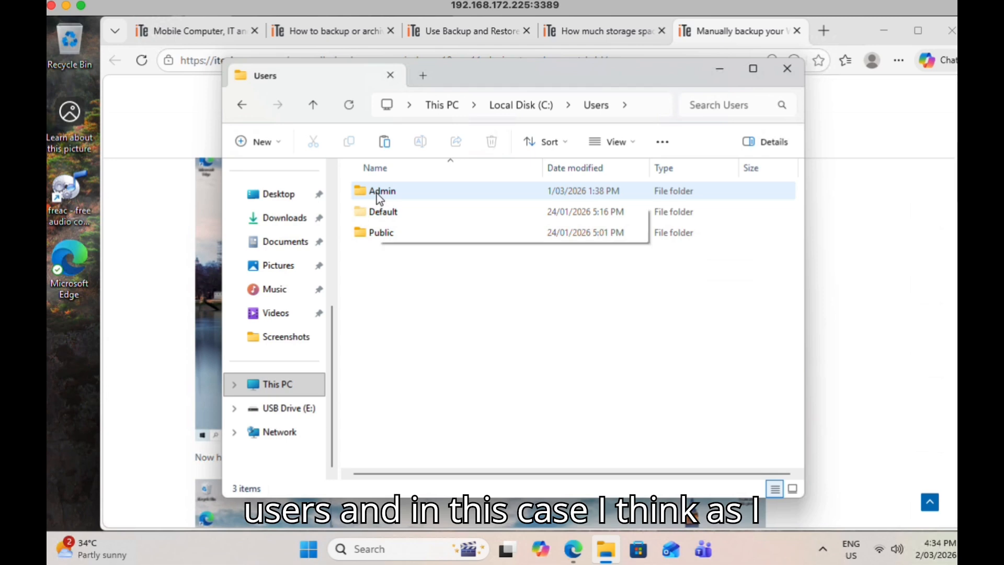
pyautogui.doubleClick(380, 194)
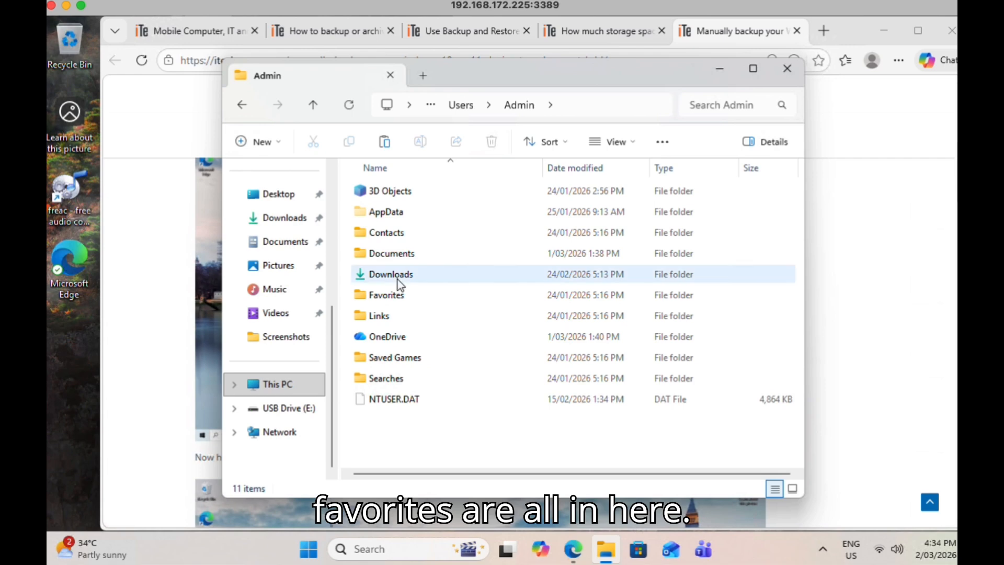
# - Copy all items in the Admin profile folder, from 3D Objects through NTUSER.DAT
pyautogui.click(403, 212)
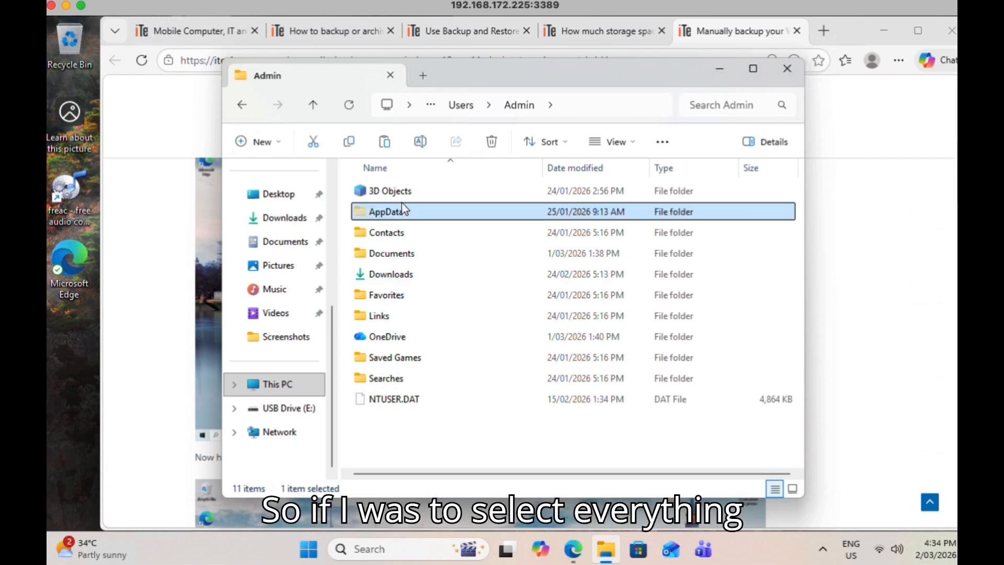
pyautogui.click(402, 192)
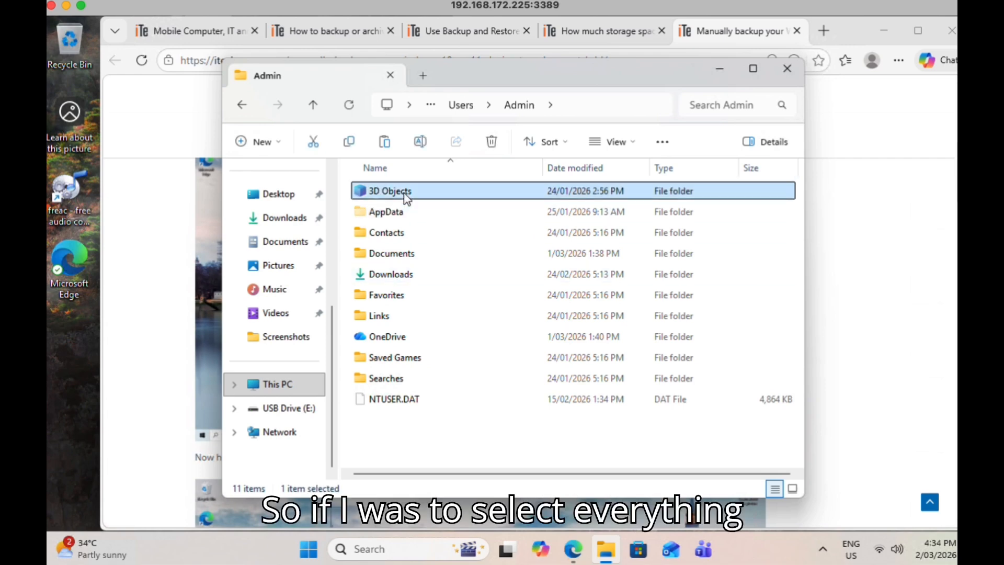
pyautogui.keyDown('shift'); pyautogui.click(402, 399); pyautogui.keyUp('shift')
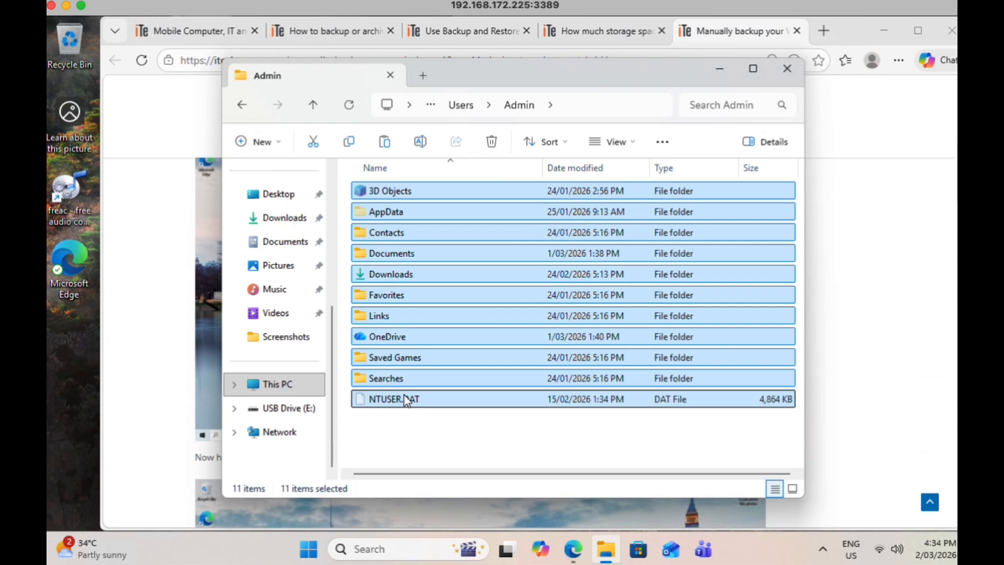
pyautogui.rightClick(453, 299)
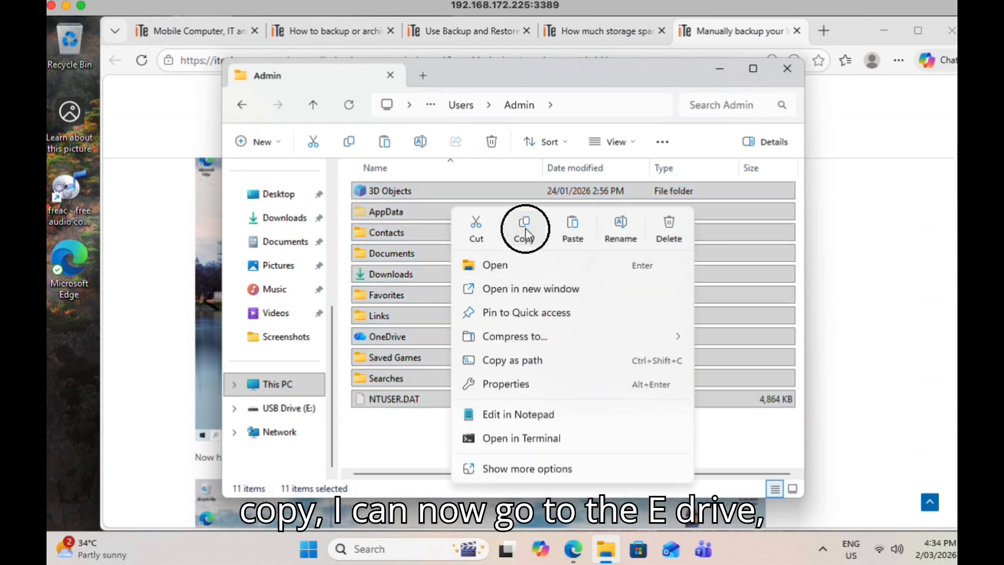
pyautogui.click(525, 234)
# - Paste the copied profile items into USB Drive (E:), granting administrator permission for AppData only, and cancel the running copy
pyautogui.click(291, 409)
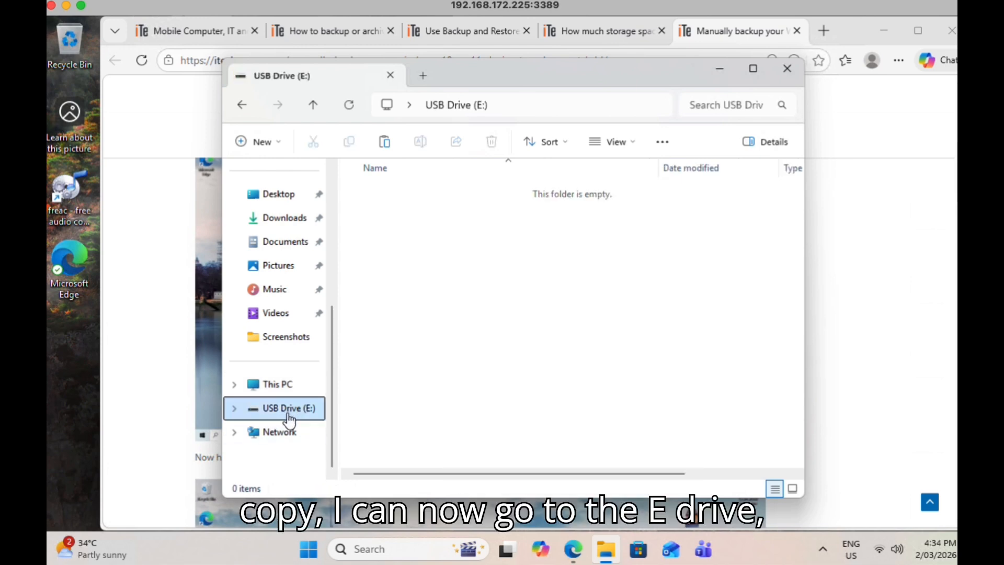
pyautogui.rightClick(417, 291)
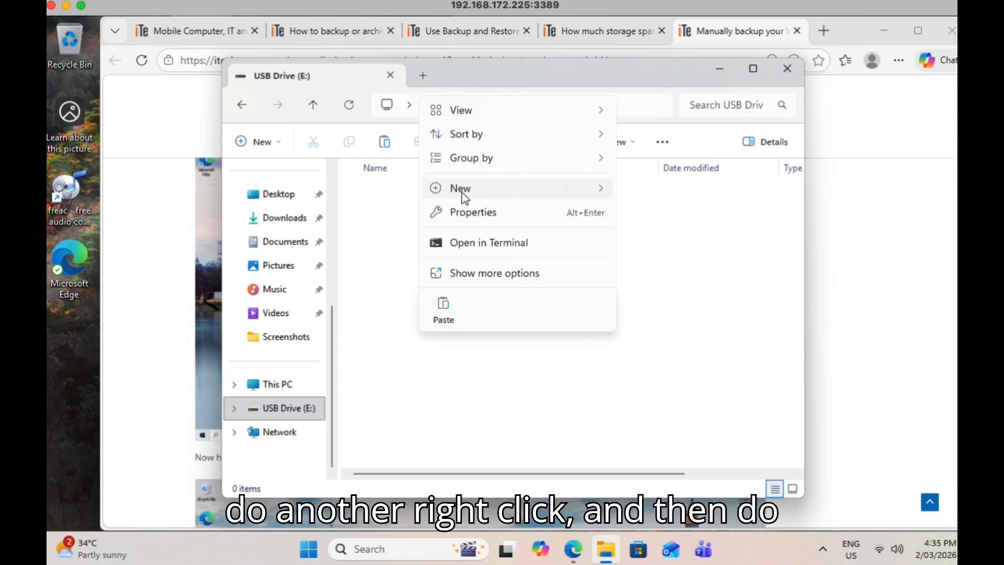
pyautogui.click(442, 313)
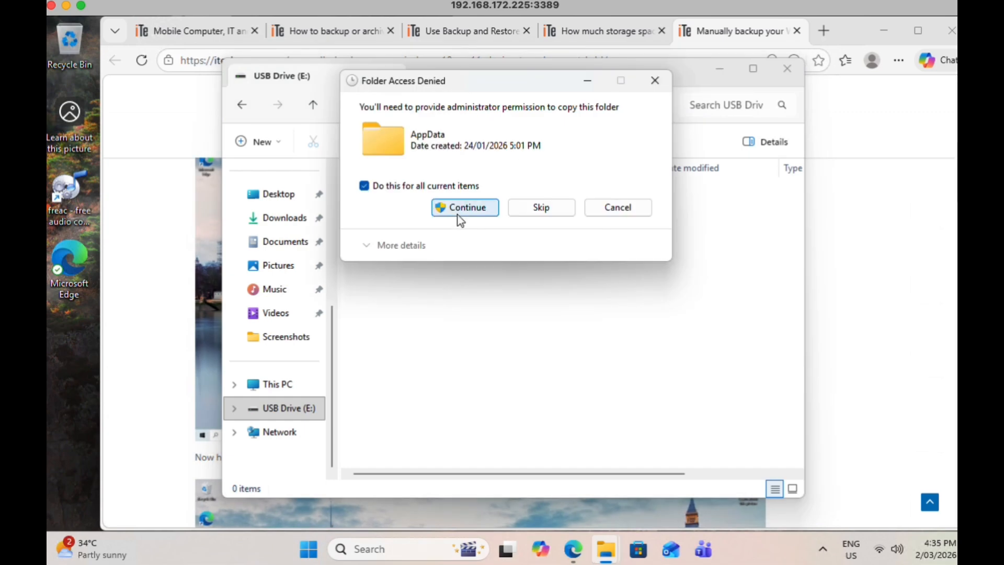
pyautogui.click(369, 189)
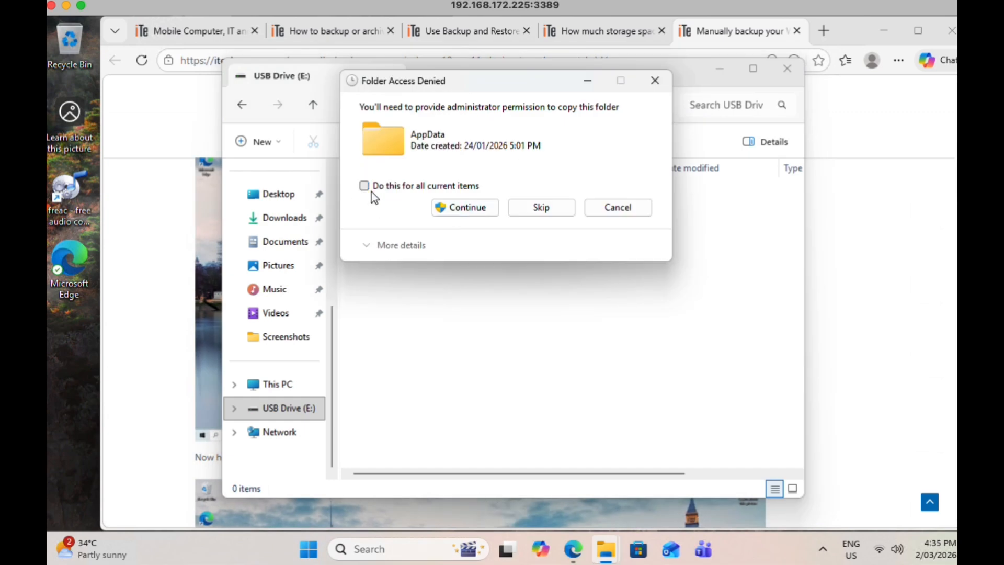
pyautogui.click(467, 207)
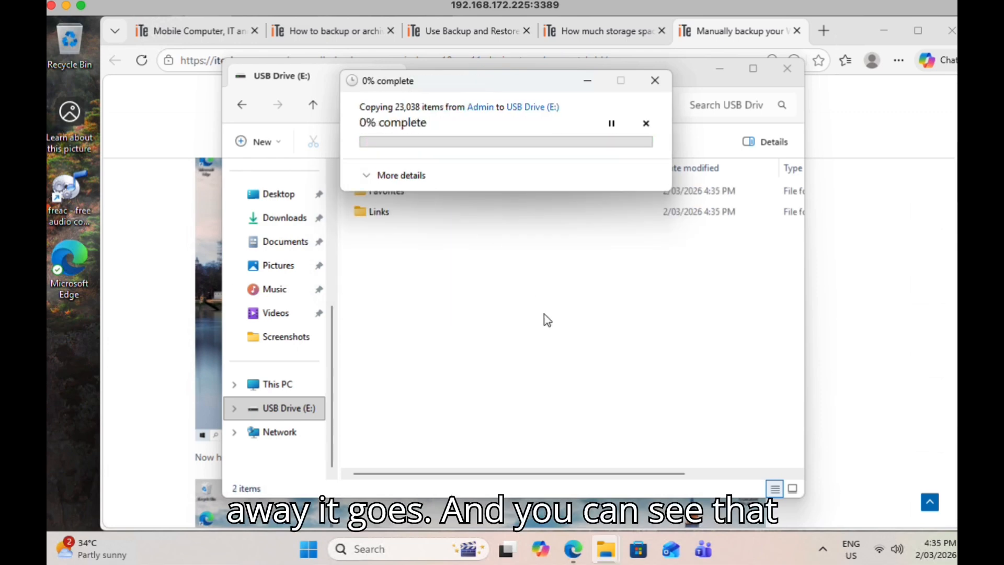
pyautogui.moveTo(463, 88); pyautogui.dragTo(671, 325)
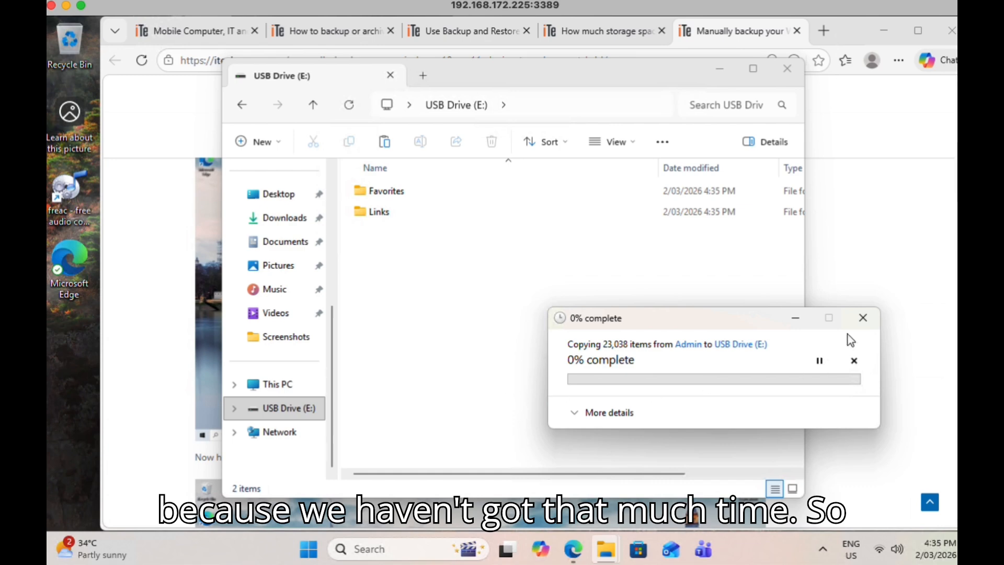
pyautogui.click(863, 318)
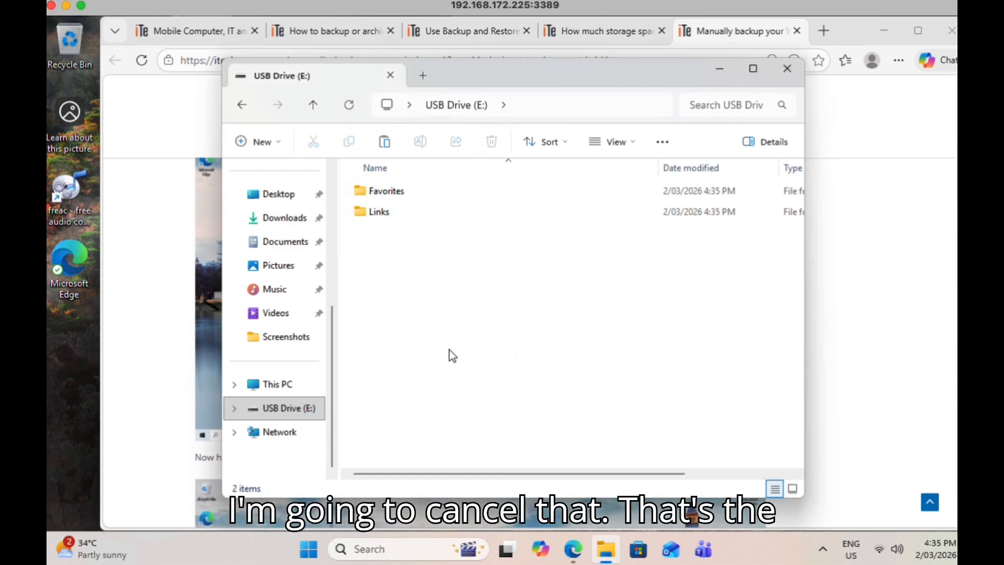
# - Quick-format USB Drive (E:) as FAT32 with an 8192-byte allocation unit and close the format dialog
pyautogui.rightClick(285, 409)
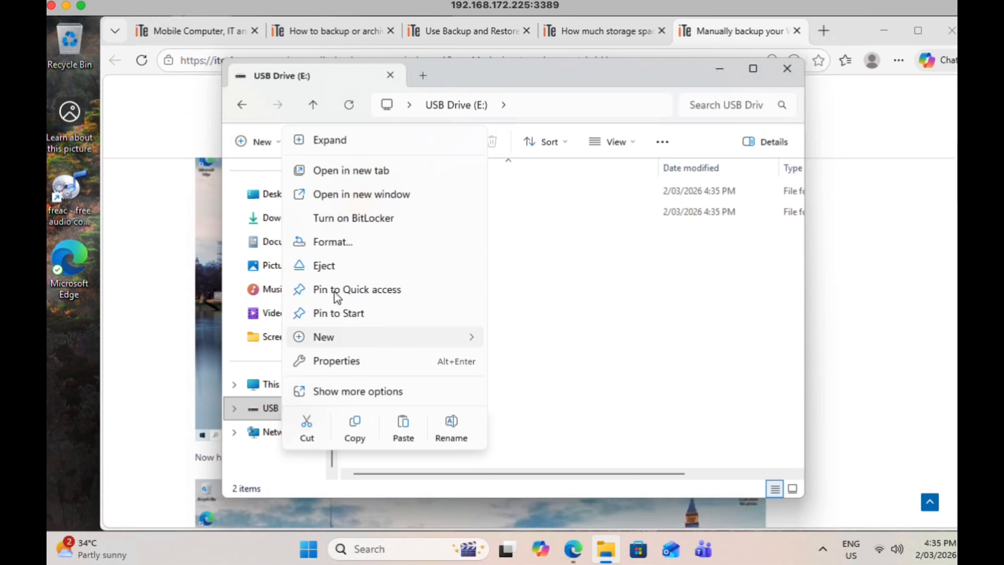
pyautogui.click(330, 243)
pyautogui.click(394, 492)
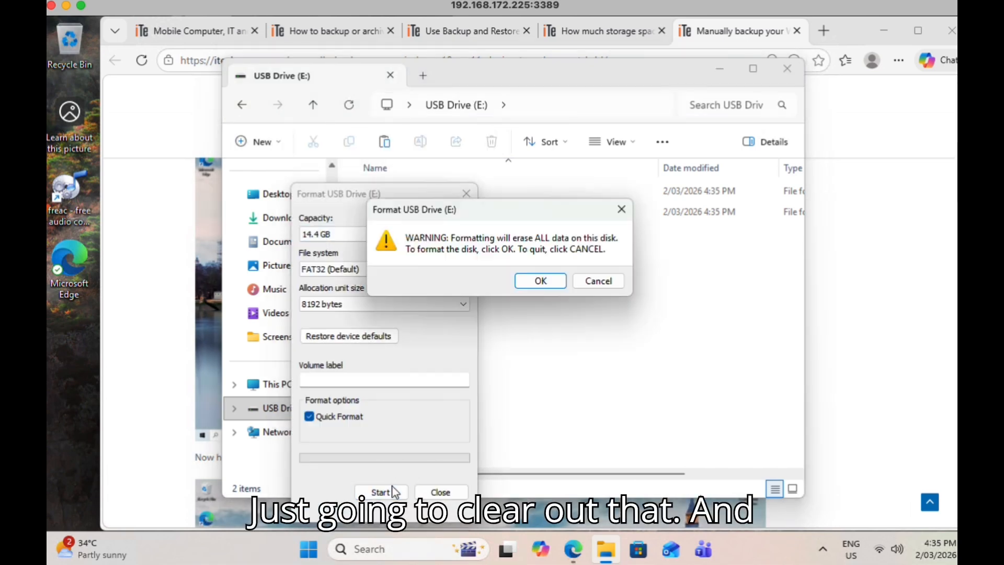
pyautogui.click(539, 287)
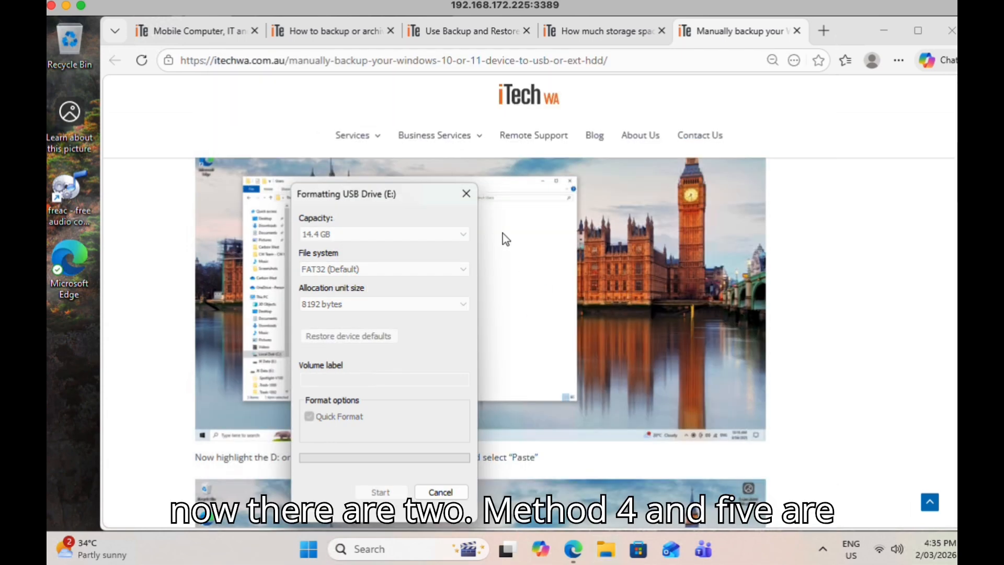
pyautogui.click(464, 193)
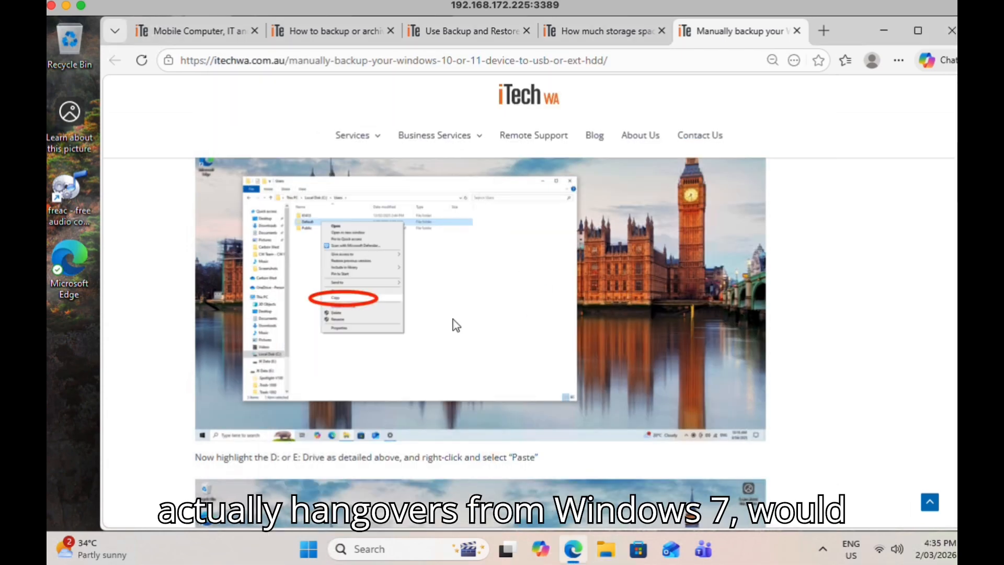
# - Open the main backup article's link for Backup/Archive Method 4 – Using File History Program in a new tab and skim its instructions
pyautogui.scroll(-5, 463, 328)
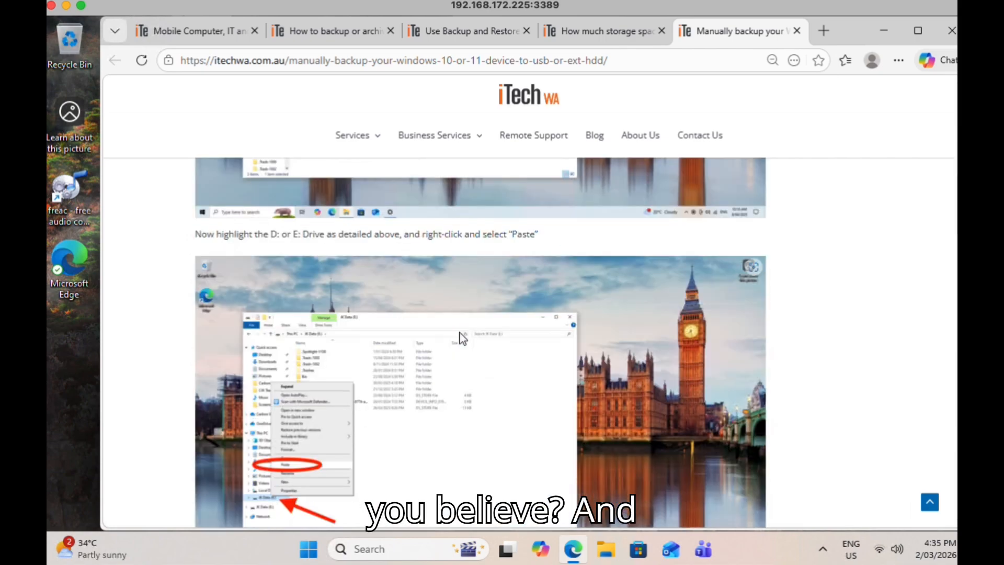
pyautogui.scroll(8, 462, 334)
pyautogui.scroll(3, 459, 335)
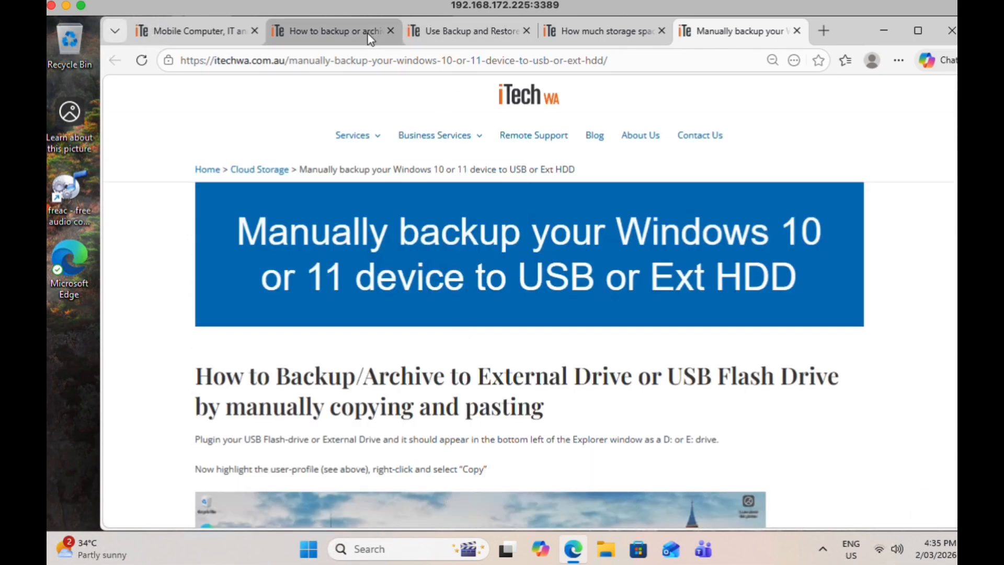
pyautogui.click(347, 31)
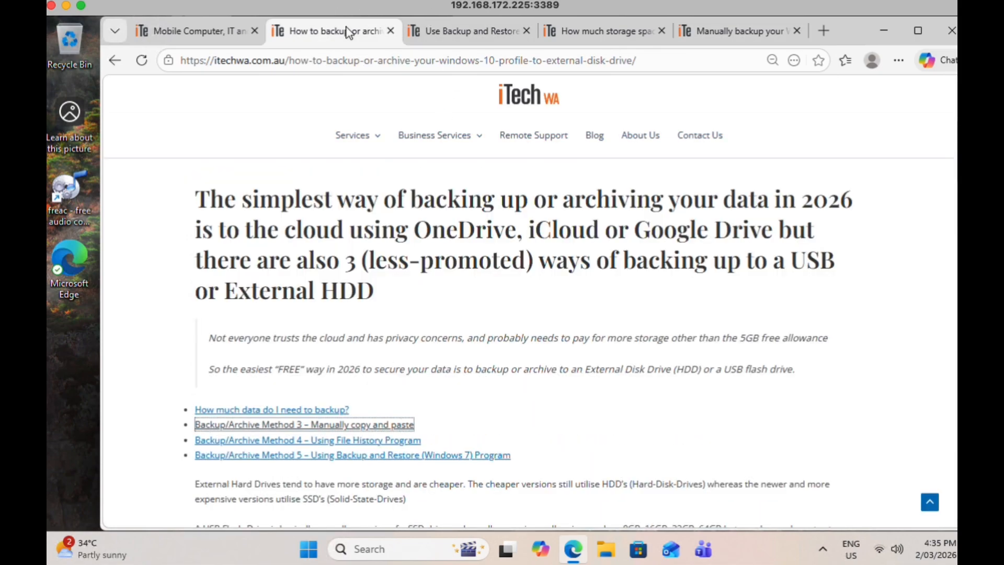
pyautogui.rightClick(332, 446)
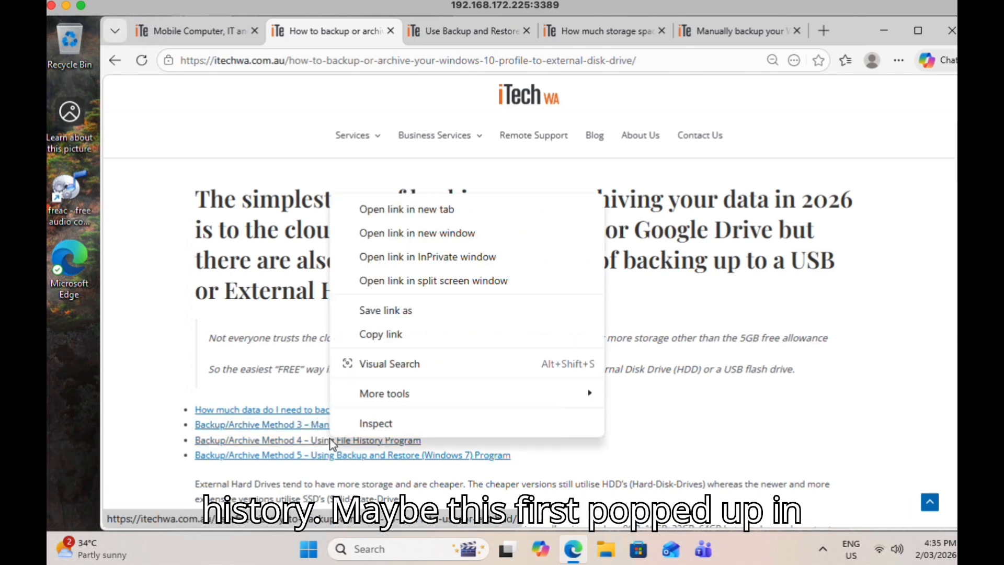
pyautogui.click(413, 210)
pyautogui.click(729, 30)
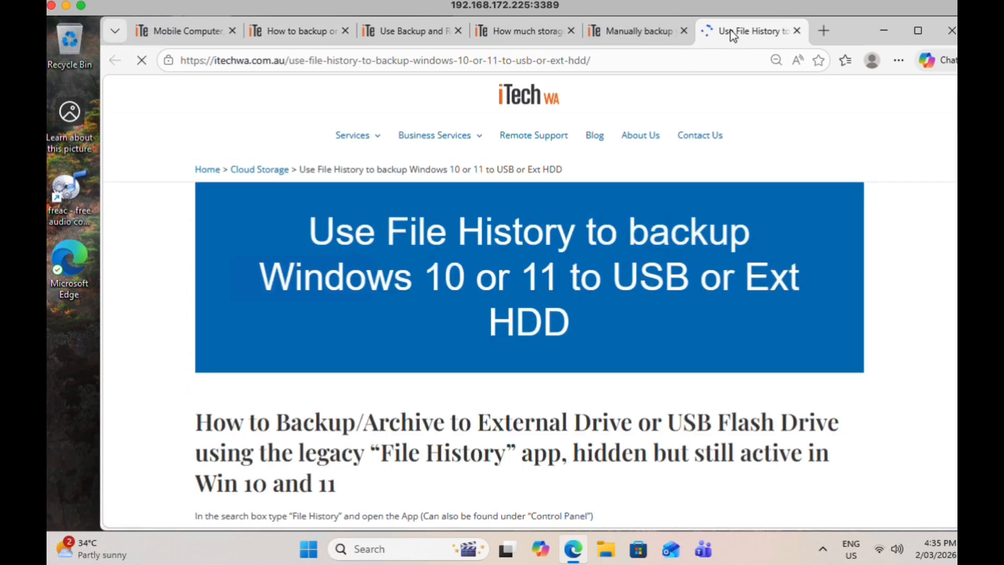
pyautogui.scroll(-3, 527, 346)
pyautogui.scroll(-3, 523, 337)
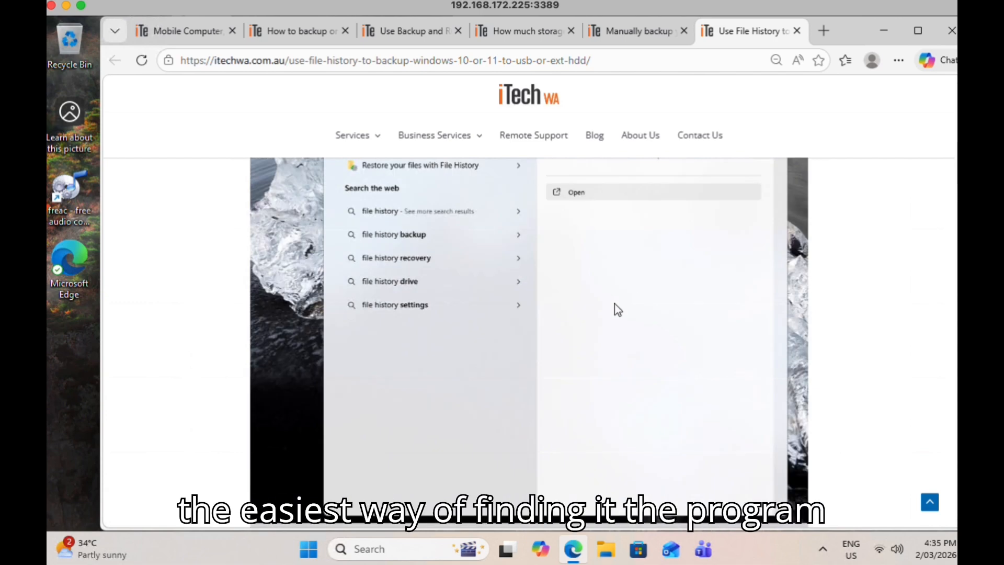
# - Find and open File History through Windows search, widen its window, and open its drive selection
pyautogui.click(369, 547)
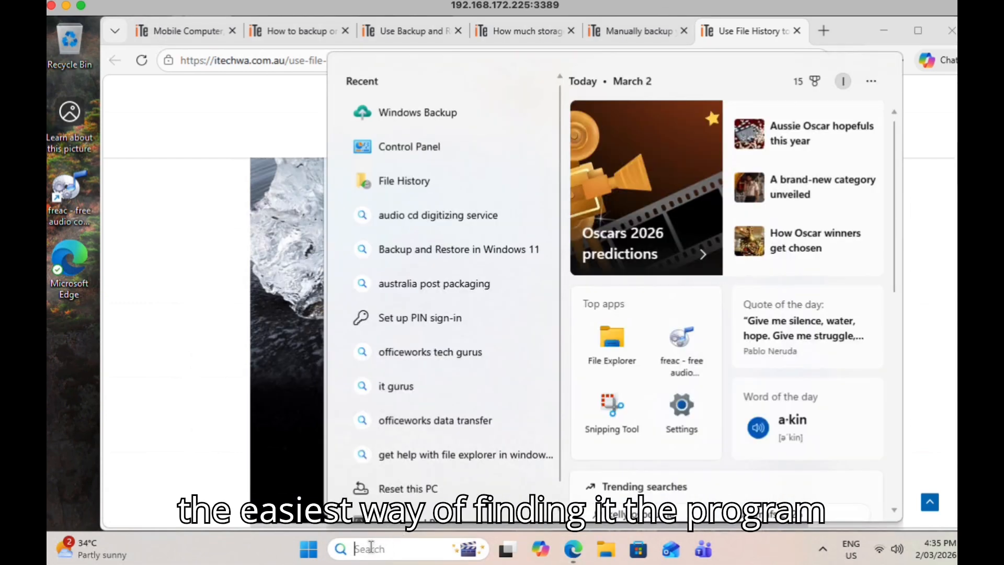
pyautogui.write('File History')
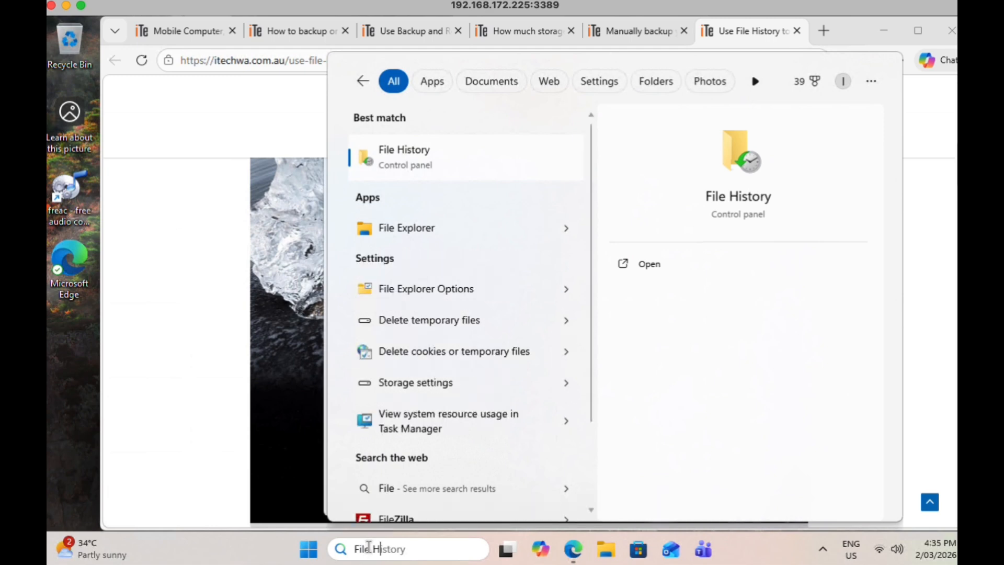
pyautogui.write('or')
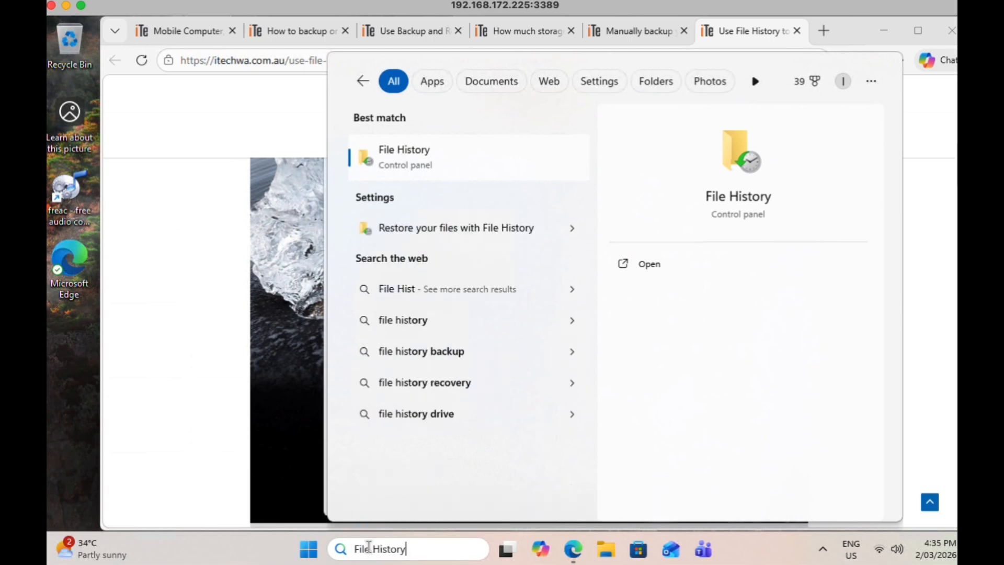
pyautogui.click(656, 264)
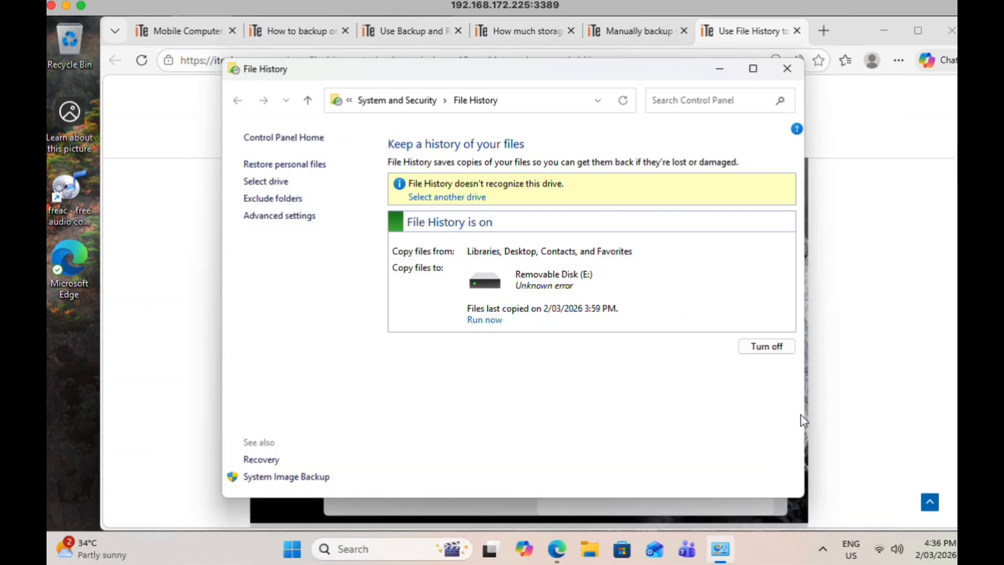
pyautogui.moveTo(806, 413); pyautogui.dragTo(930, 421)
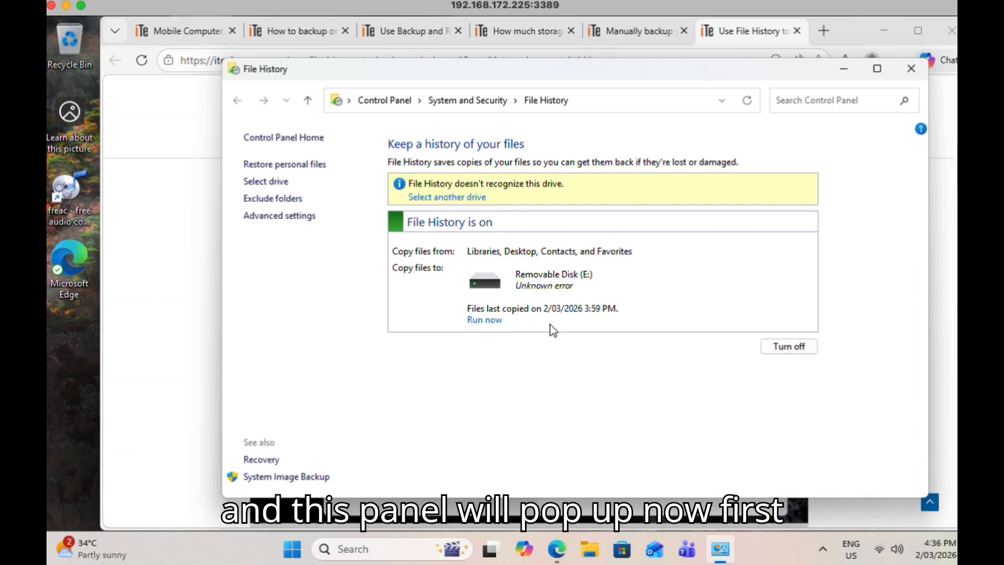
pyautogui.click(262, 182)
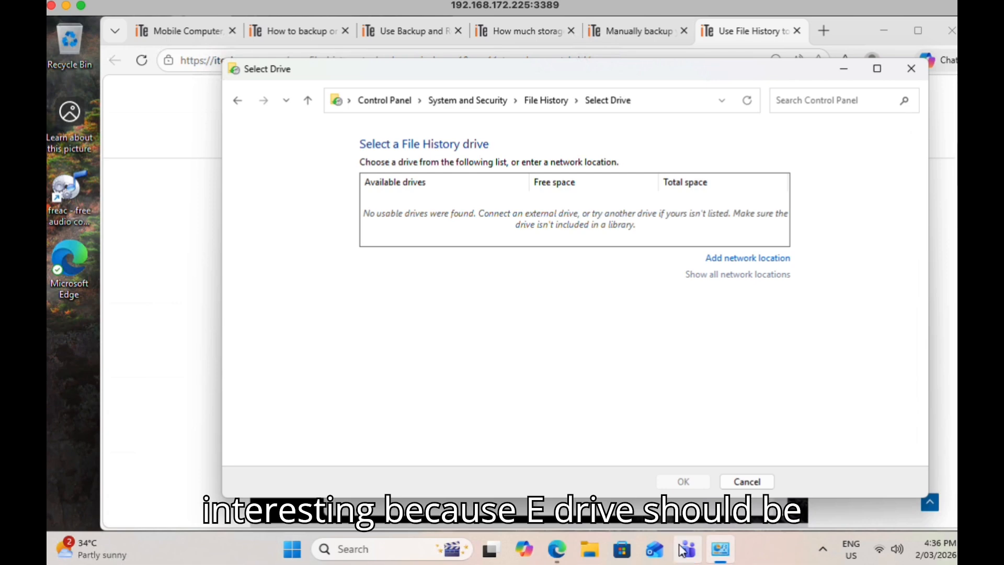
# - Quick-format USB Drive (E:) again from File Explorer as FAT32 with an 8192-byte allocation unit and close the format dialog
pyautogui.click(589, 549)
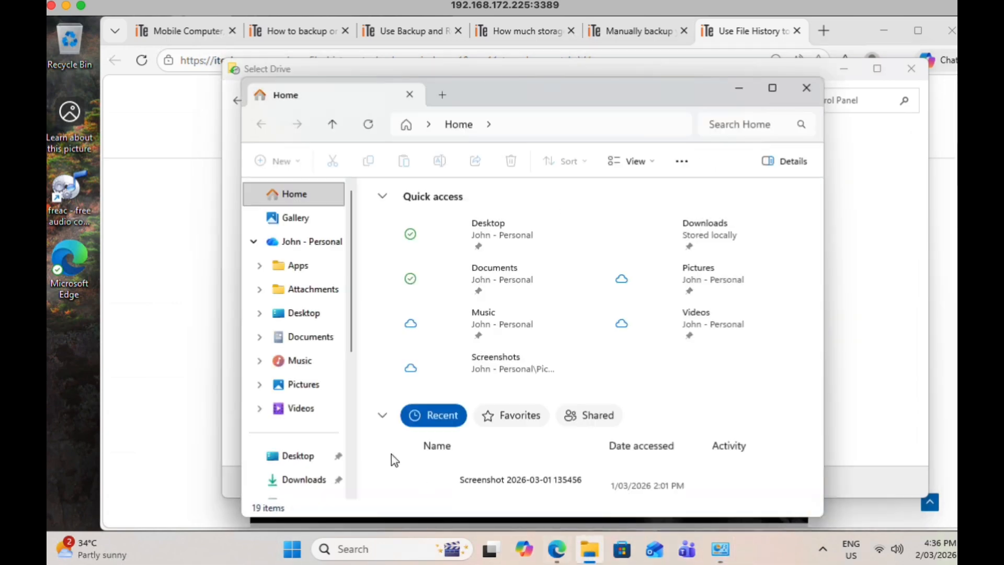
pyautogui.click(352, 470)
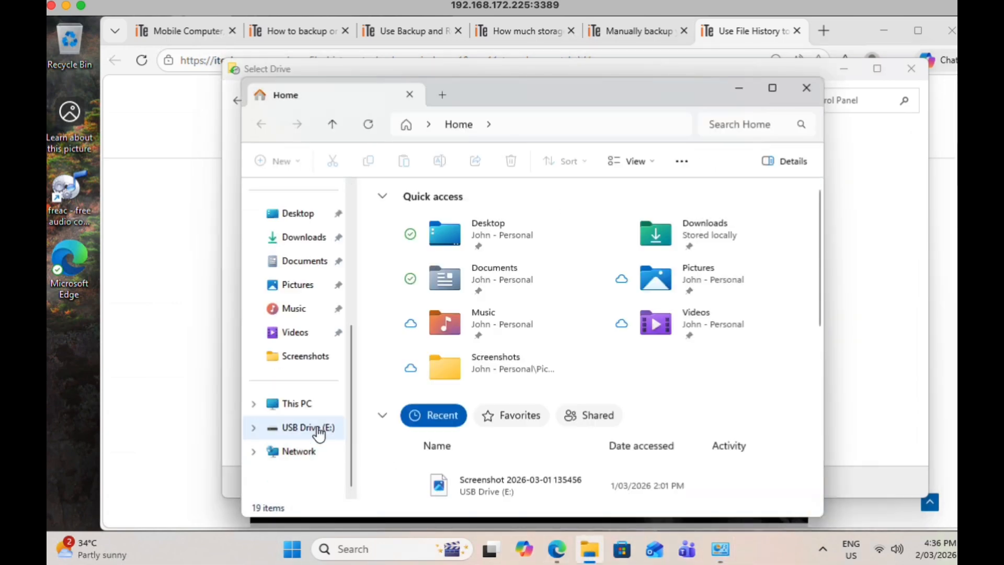
pyautogui.click(318, 430)
pyautogui.click(522, 296)
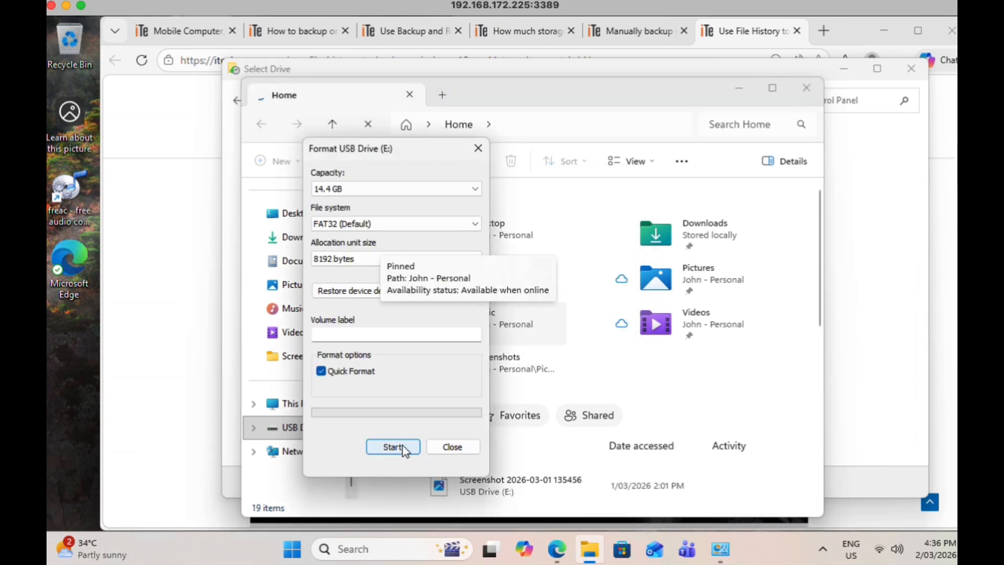
pyautogui.click(403, 449)
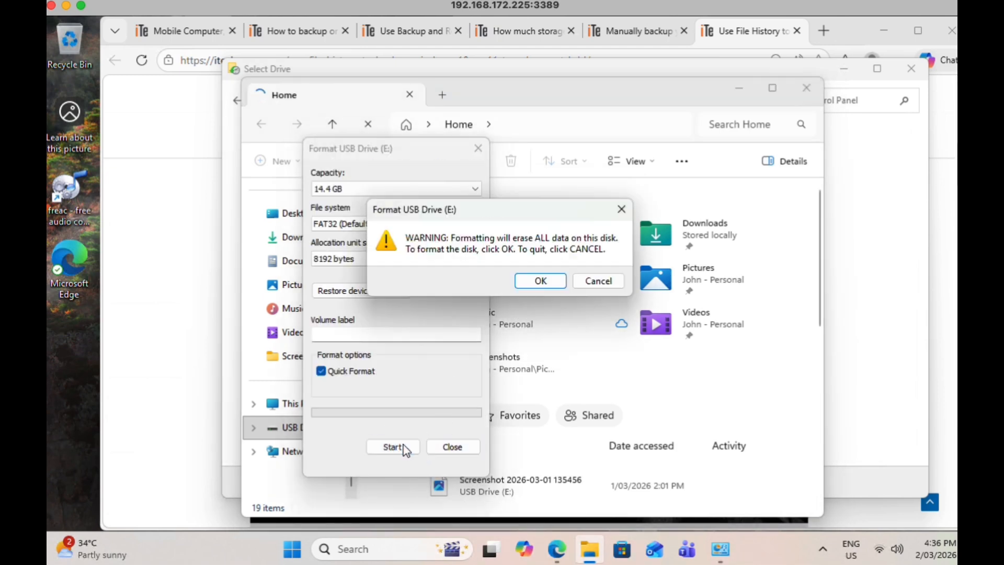
pyautogui.click(557, 285)
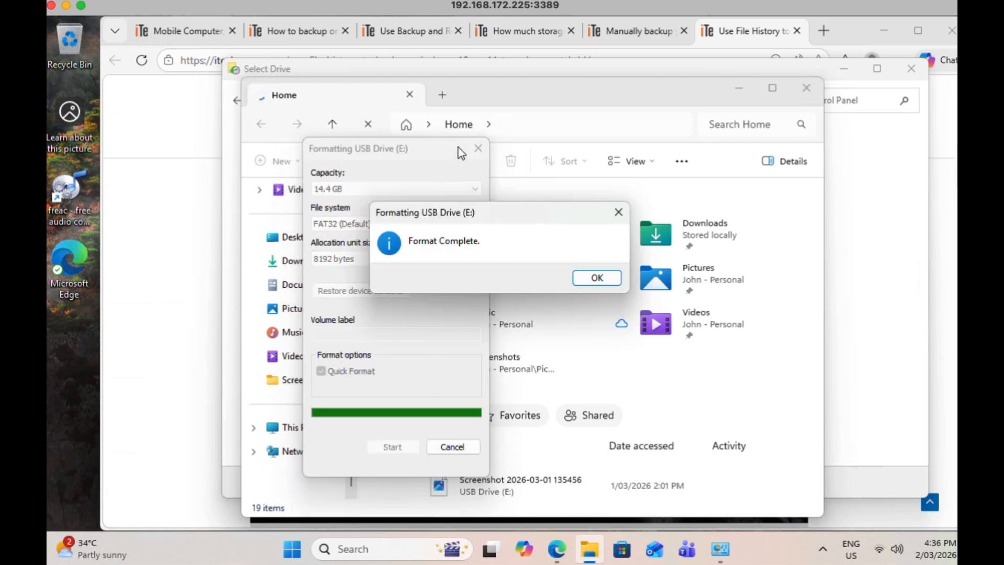
pyautogui.click(595, 278)
pyautogui.click(477, 149)
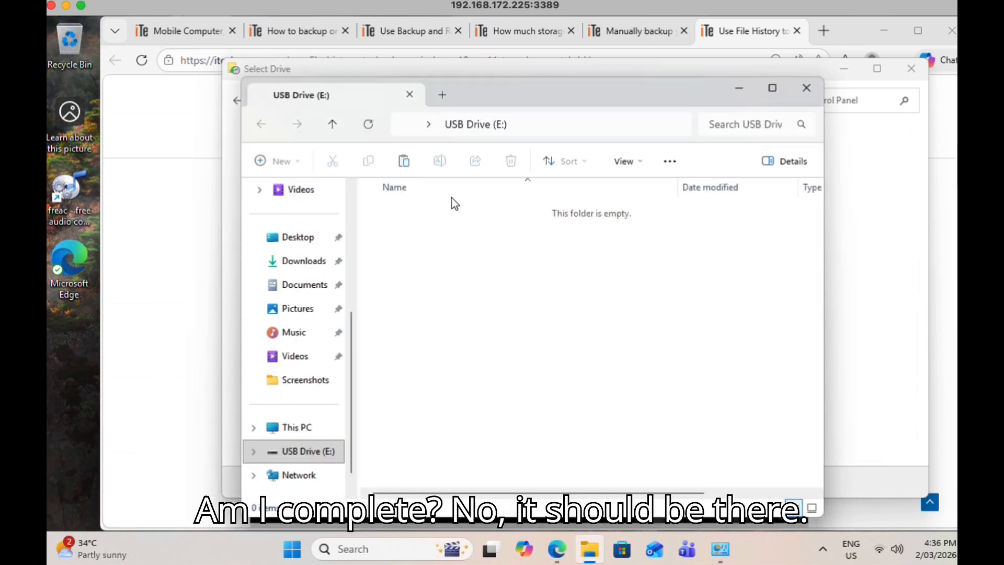
# - Reload File History's drive selection, choose Removable Disk (E:) as the backup drive, and decline moving the existing files
pyautogui.click(840, 314)
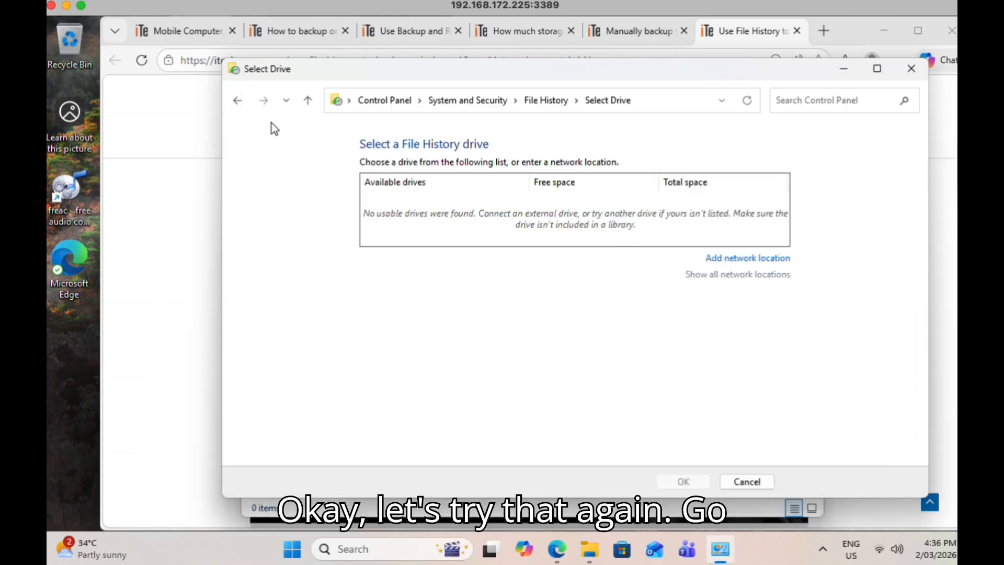
pyautogui.click(238, 101)
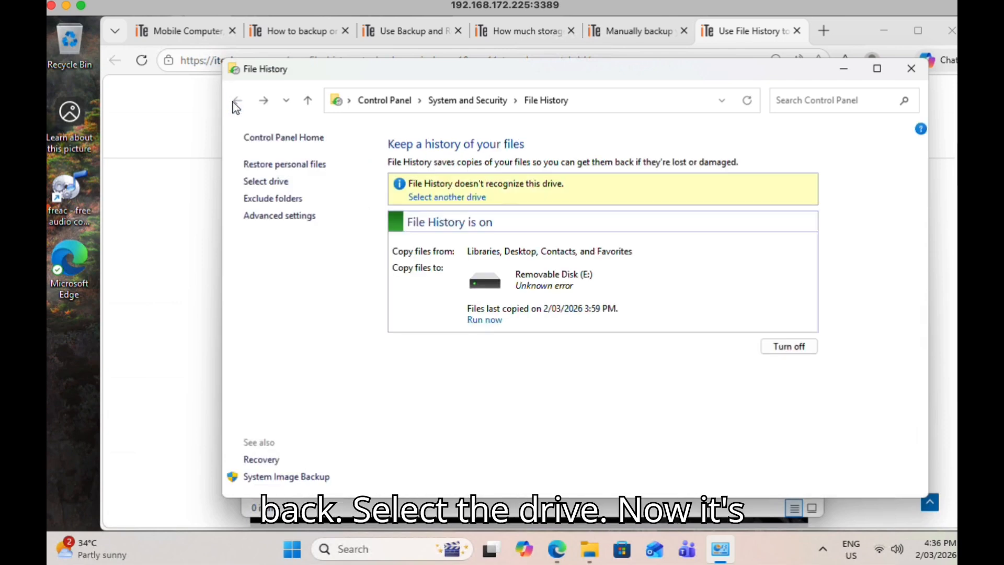
pyautogui.click(263, 184)
pyautogui.click(430, 204)
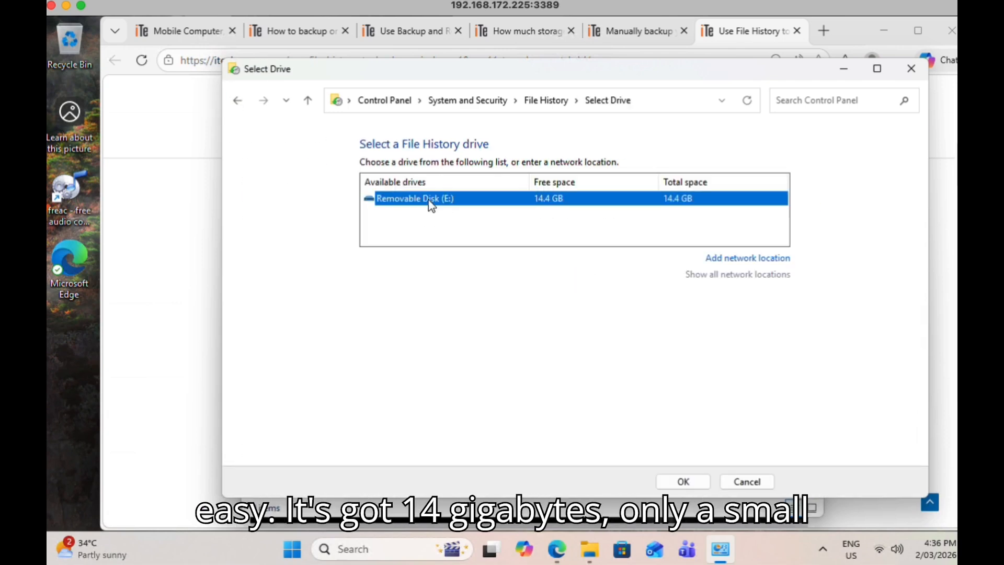
pyautogui.click(683, 481)
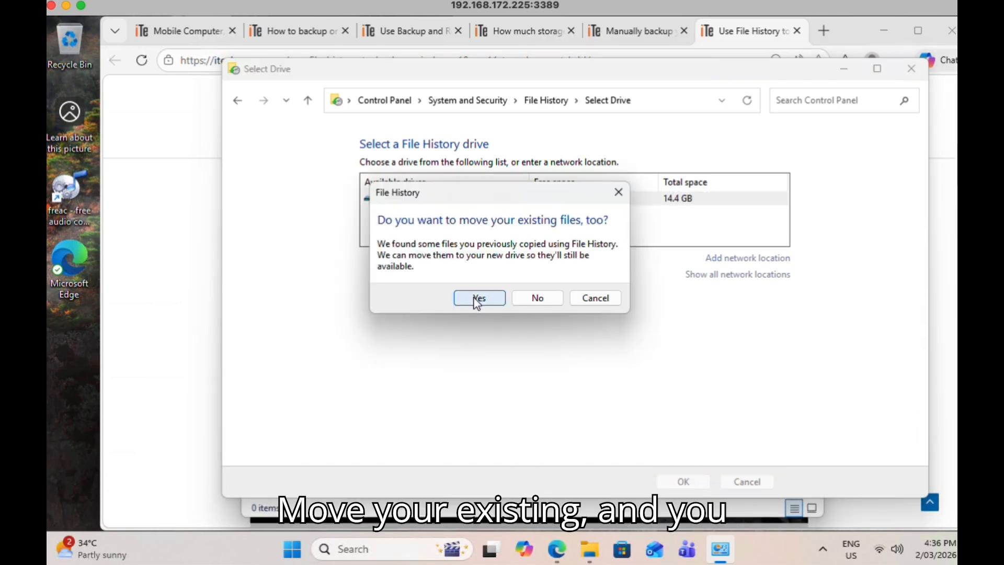
pyautogui.click(537, 298)
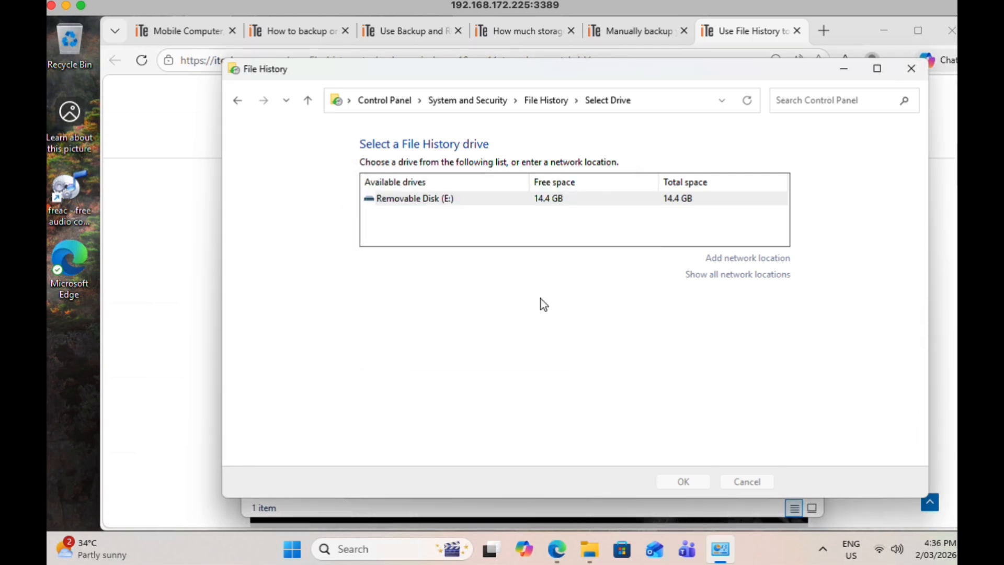
# - Run a File History backup to Removable Disk (E:) immediately
pyautogui.click(476, 281)
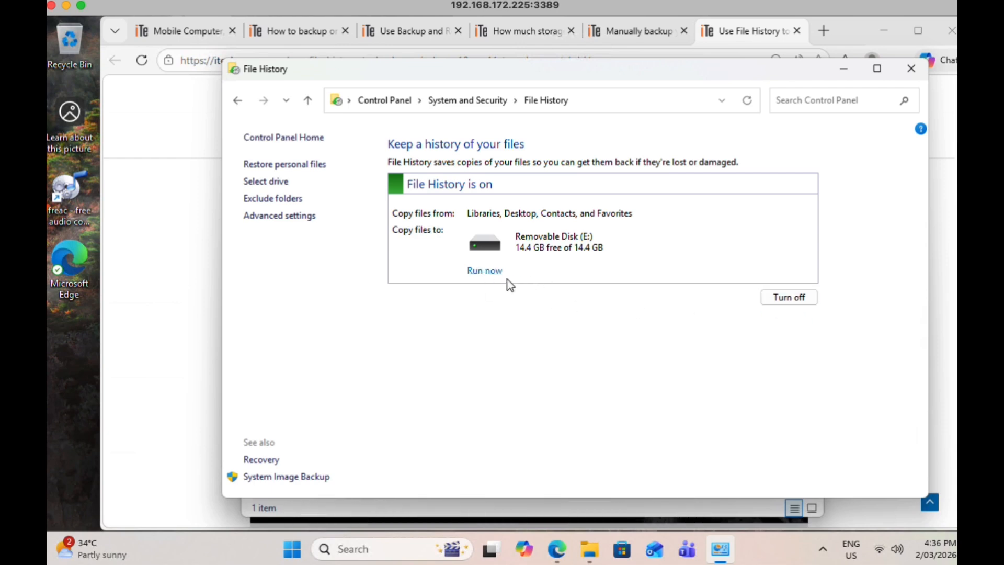
pyautogui.click(485, 271)
pyautogui.click(491, 279)
pyautogui.click(477, 272)
# - Set File History to save copies of files every 6 hours in its advanced settings and save the changes
pyautogui.click(275, 217)
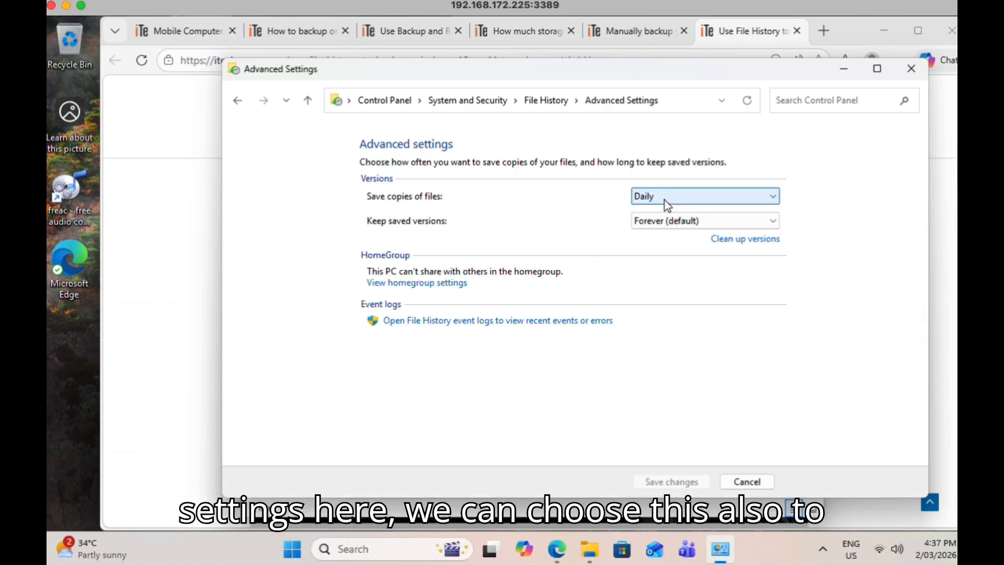
pyautogui.click(700, 199)
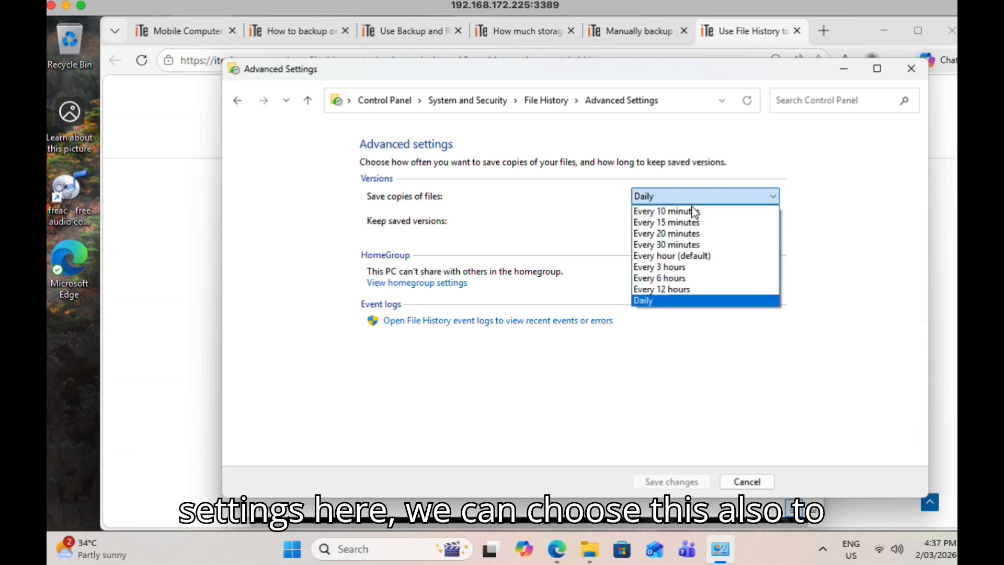
pyautogui.click(653, 278)
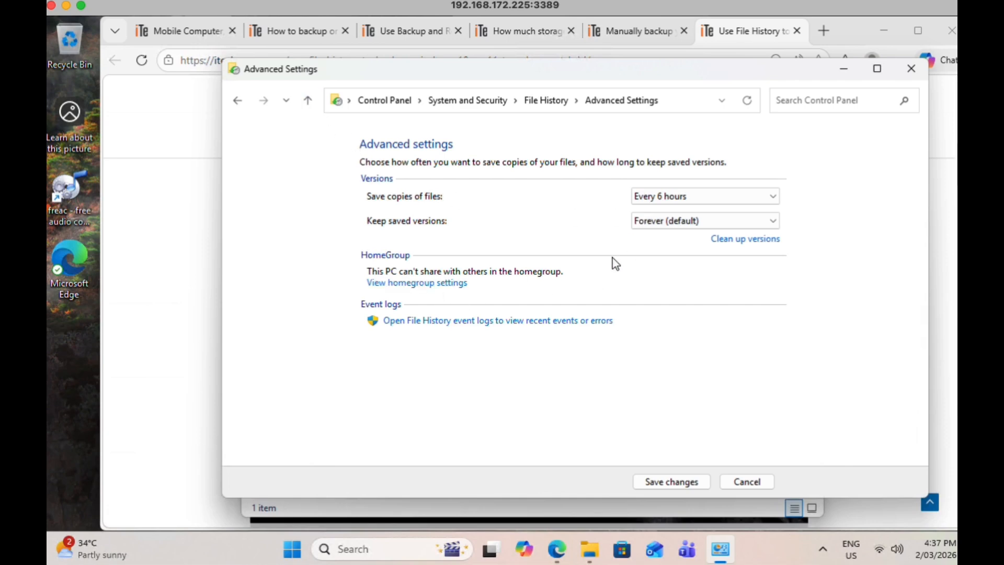
pyautogui.click(693, 480)
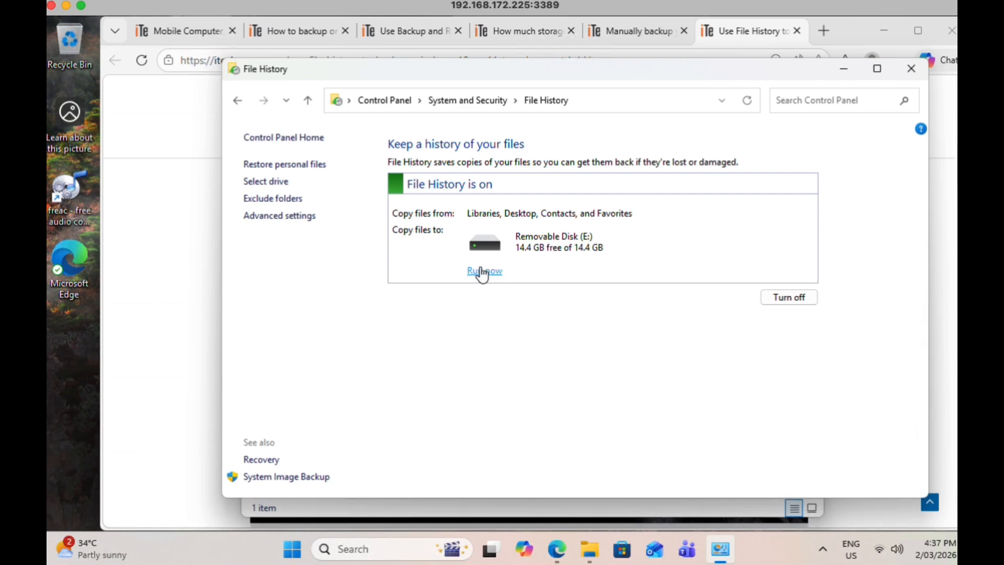
# - Turn File History off and back on, and run the backup again
pyautogui.click(791, 297)
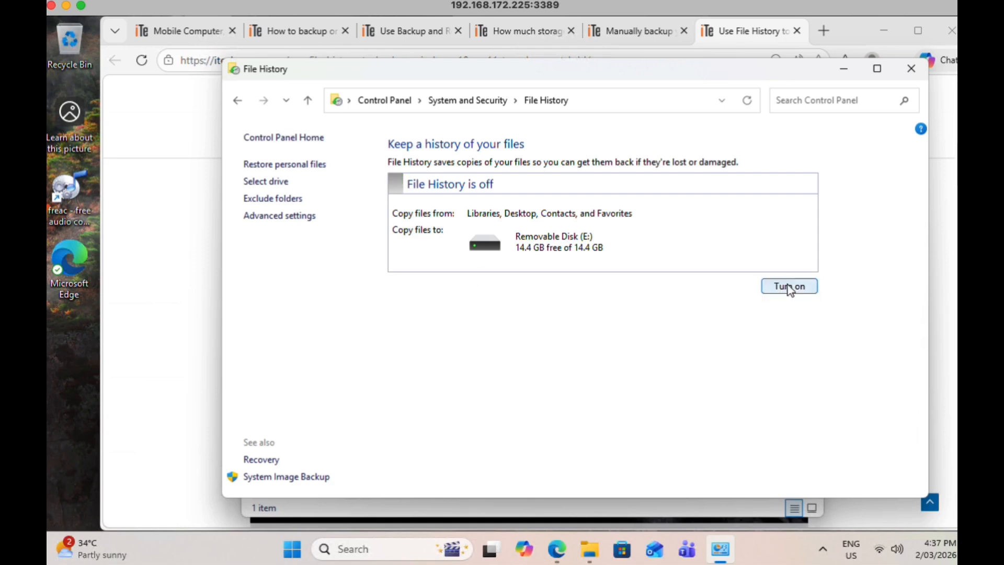
pyautogui.click(789, 288)
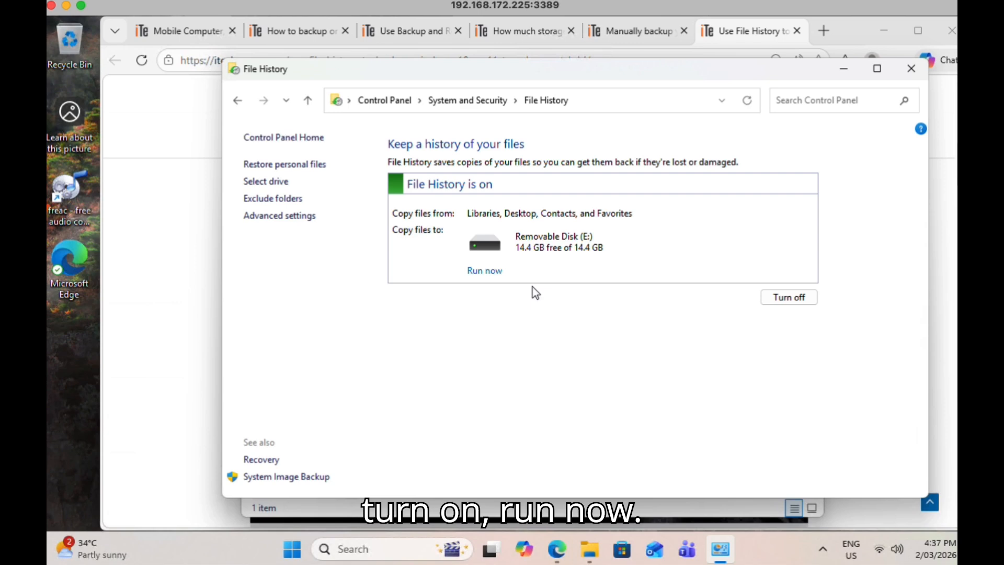
pyautogui.click(484, 272)
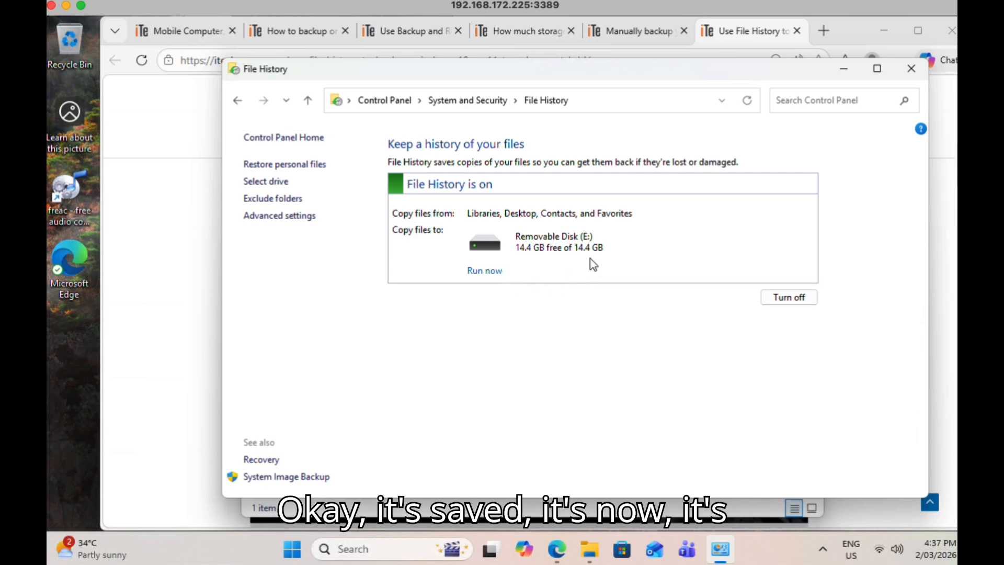
# - Inspect the FileHistory folder on USB Drive (E:) down to the Admin subfolder's contents, and close the File Explorer and File History windows
pyautogui.click(590, 549)
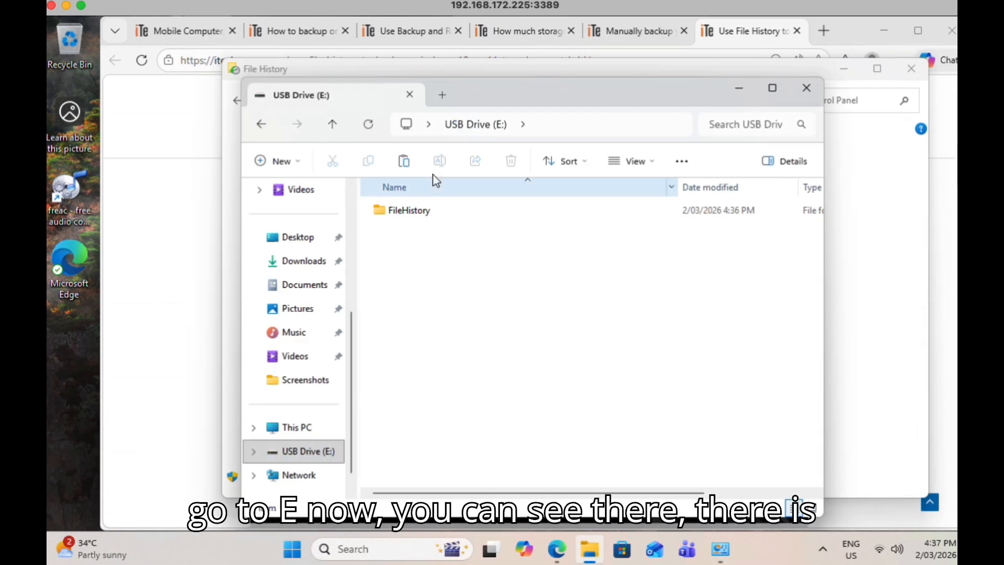
pyautogui.click(417, 216)
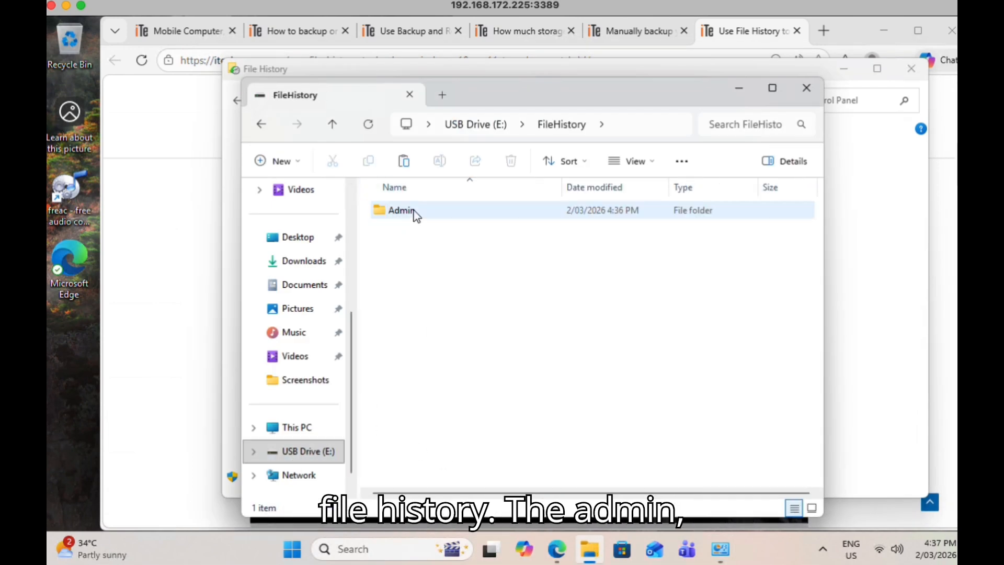
pyautogui.doubleClick(413, 215)
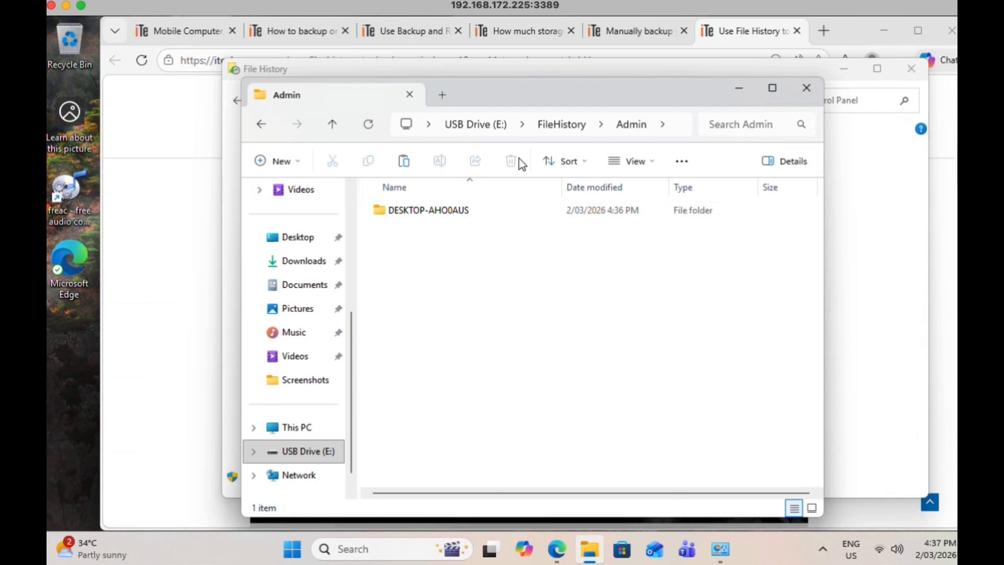
pyautogui.click(407, 95)
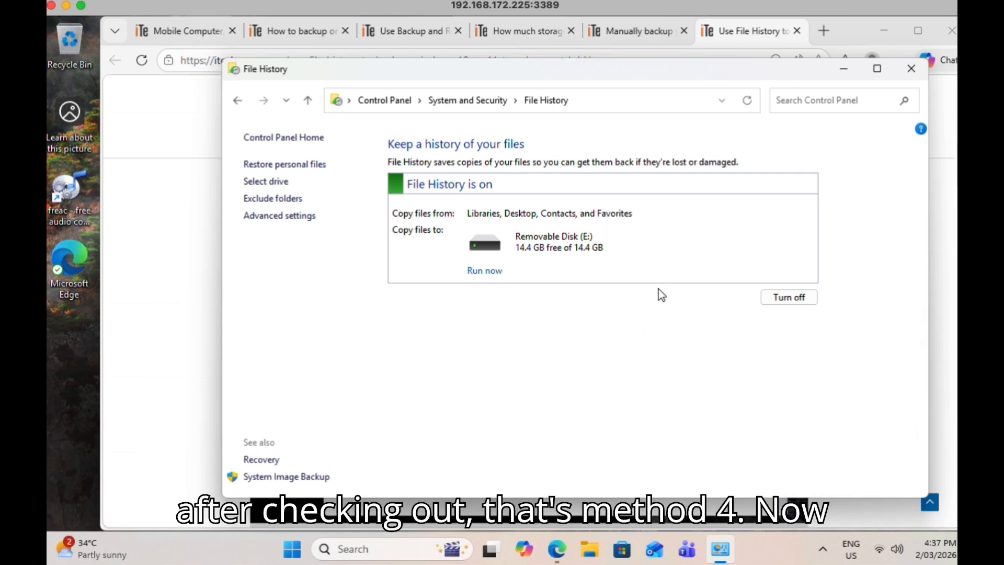
pyautogui.click(911, 68)
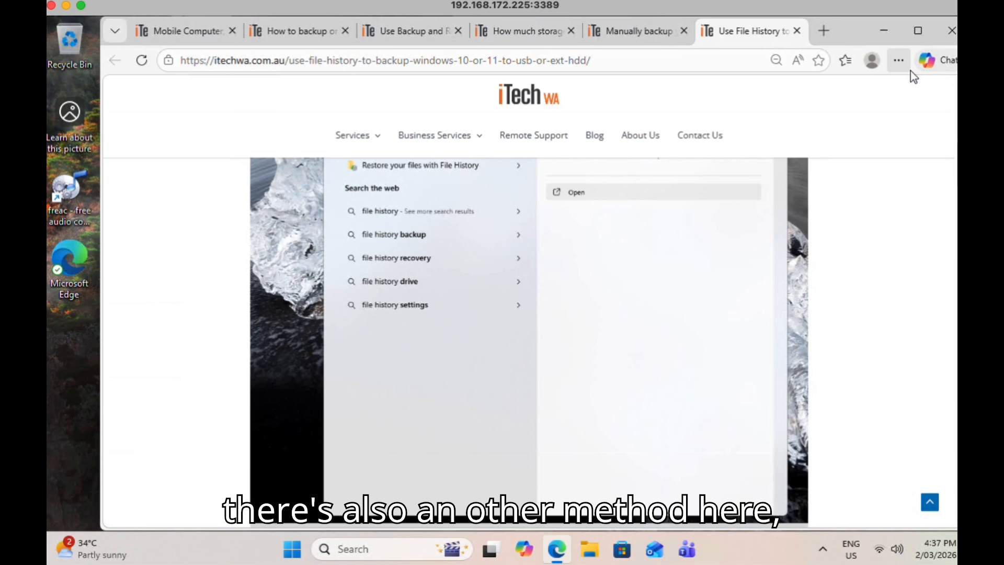
# - Open the main backup article's link for Backup/Archive Method 5 – Using Backup and Restore (Windows 7) Program in a new tab and skim its instructions
pyautogui.scroll(10, 554, 282)
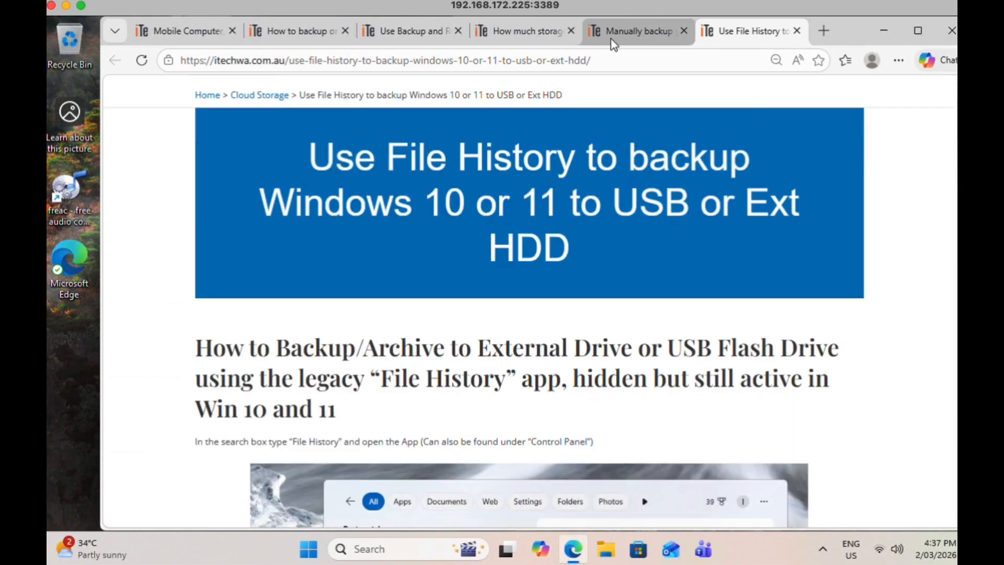
pyautogui.click(321, 32)
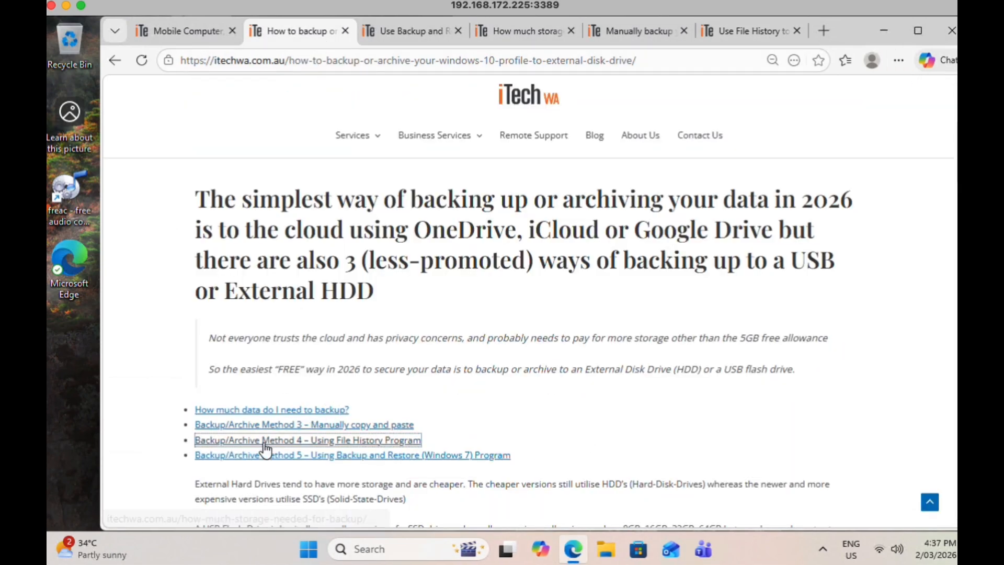
pyautogui.rightClick(427, 454)
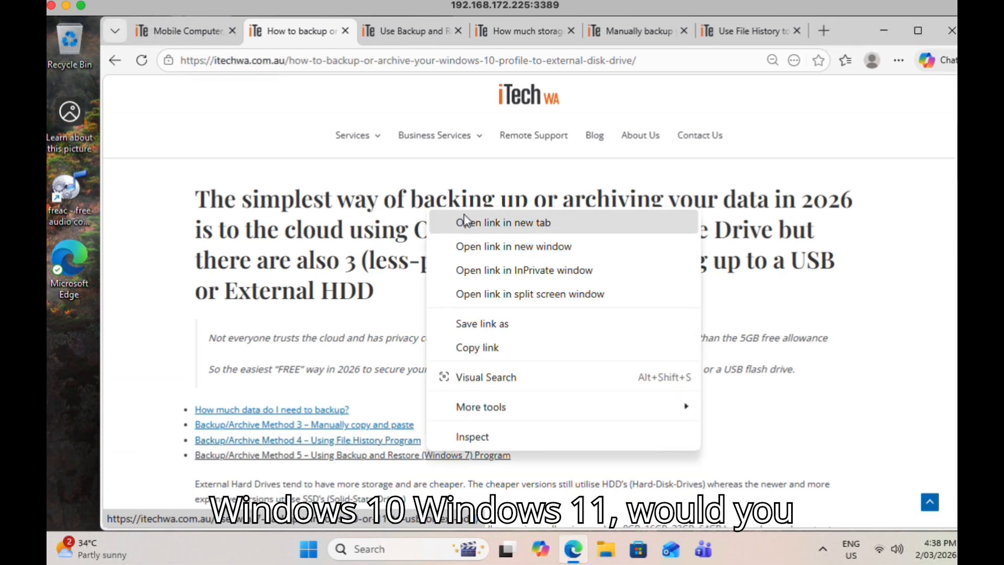
pyautogui.click(465, 222)
pyautogui.click(738, 35)
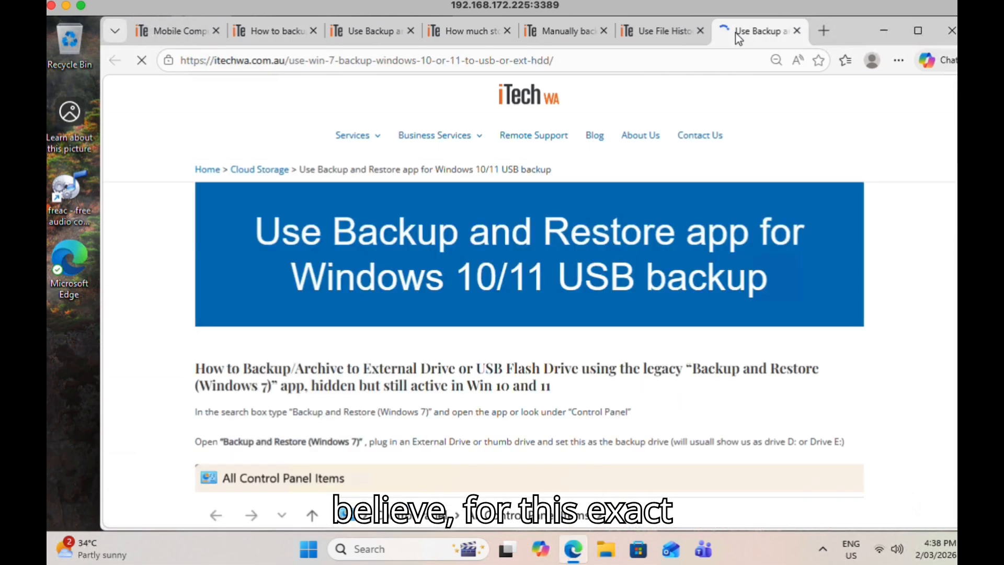
pyautogui.scroll(-5, 683, 332)
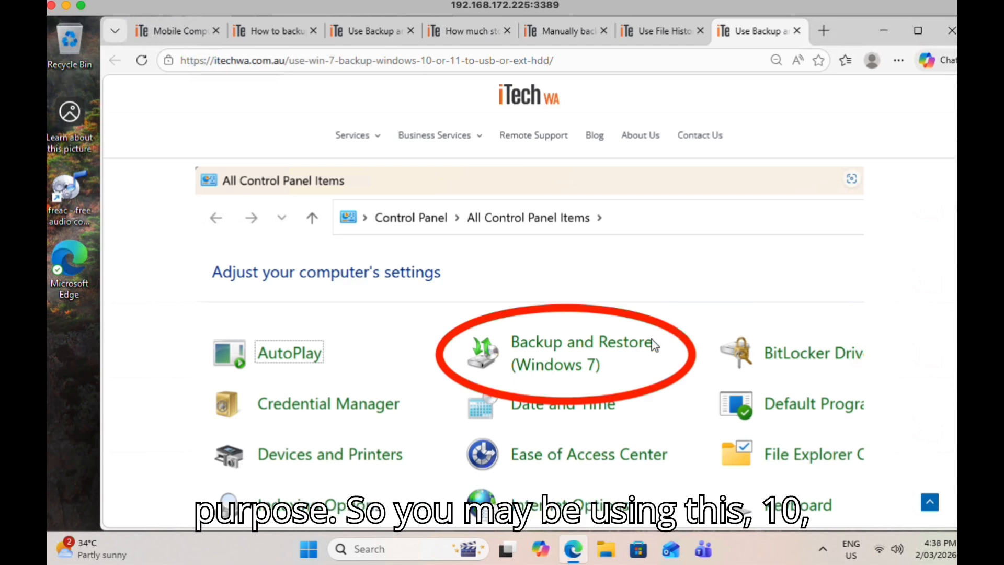
pyautogui.scroll(4, 568, 380)
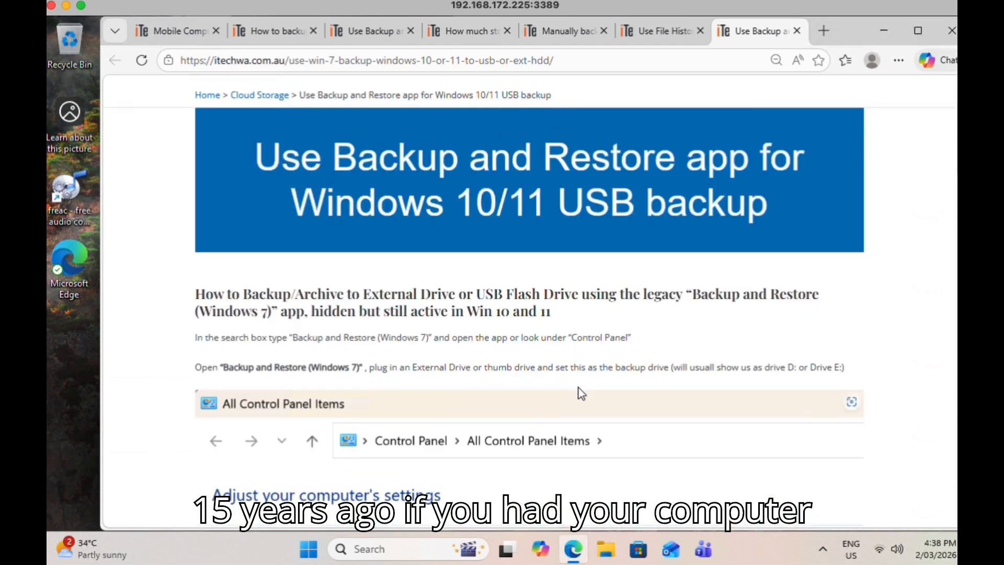
pyautogui.scroll(-6, 580, 393)
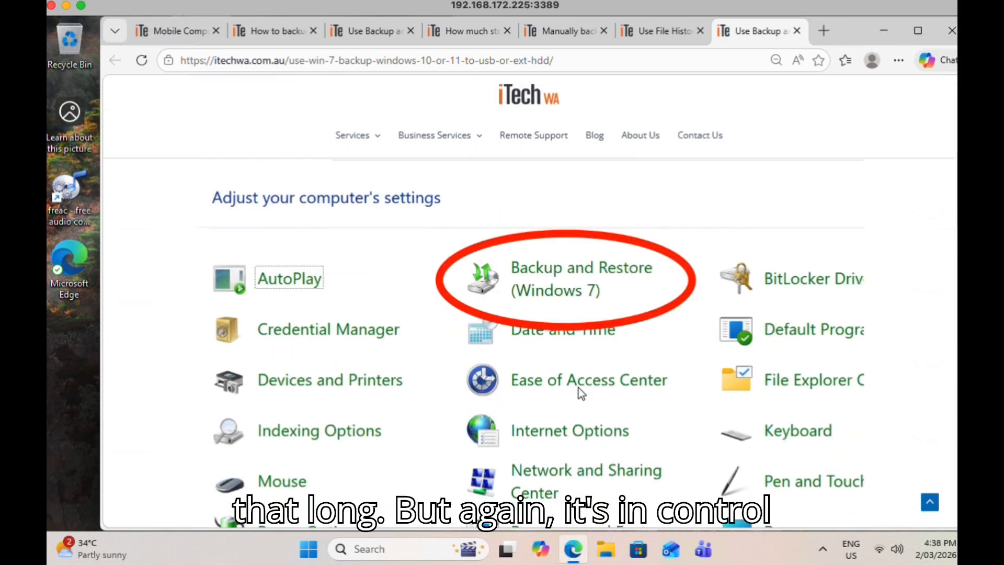
pyautogui.scroll(-4, 554, 316)
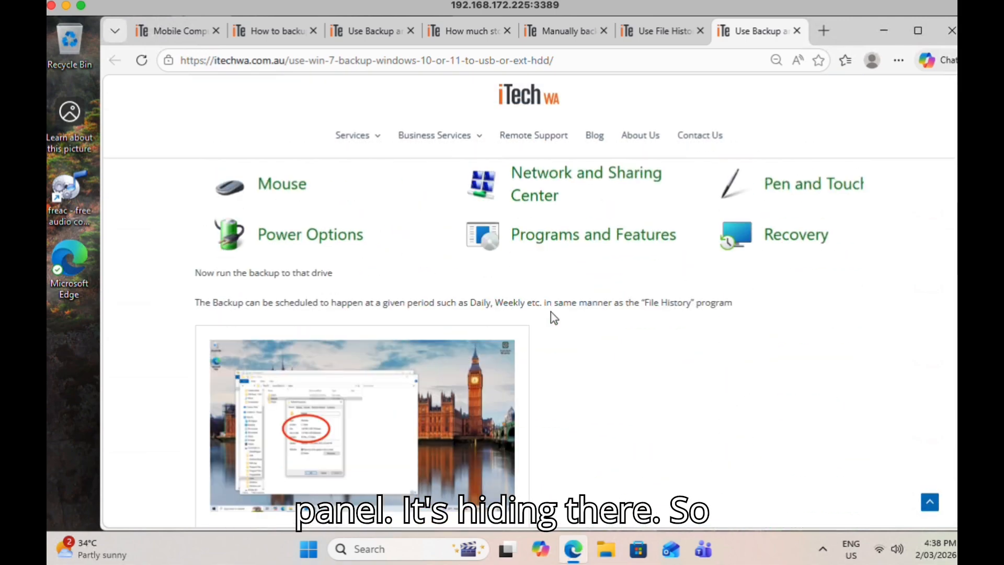
pyautogui.scroll(5, 509, 356)
# - Find Control Panel through Windows search and open Backup and Restore (Windows 7) under System and Security
pyautogui.click(396, 548)
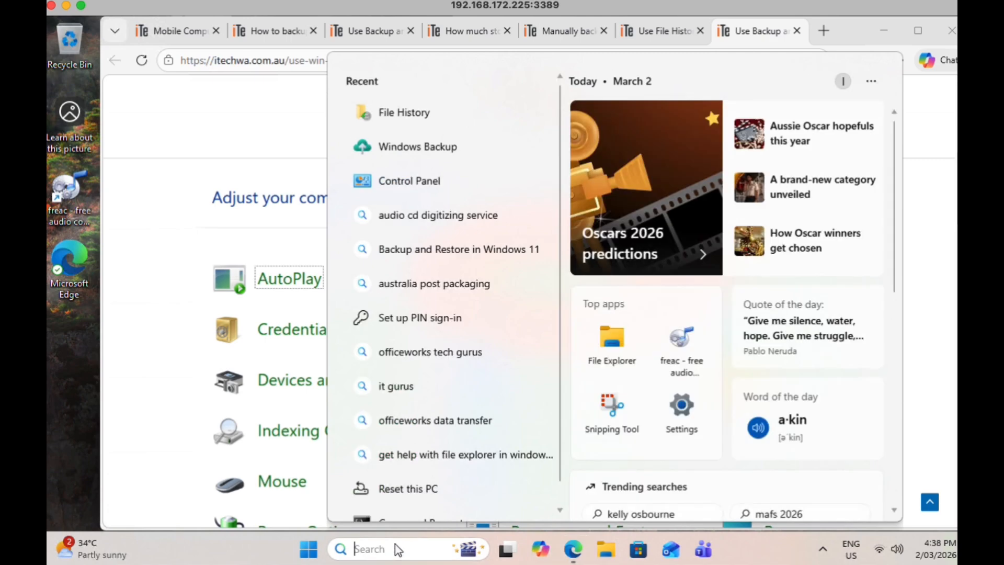
pyautogui.write('co')
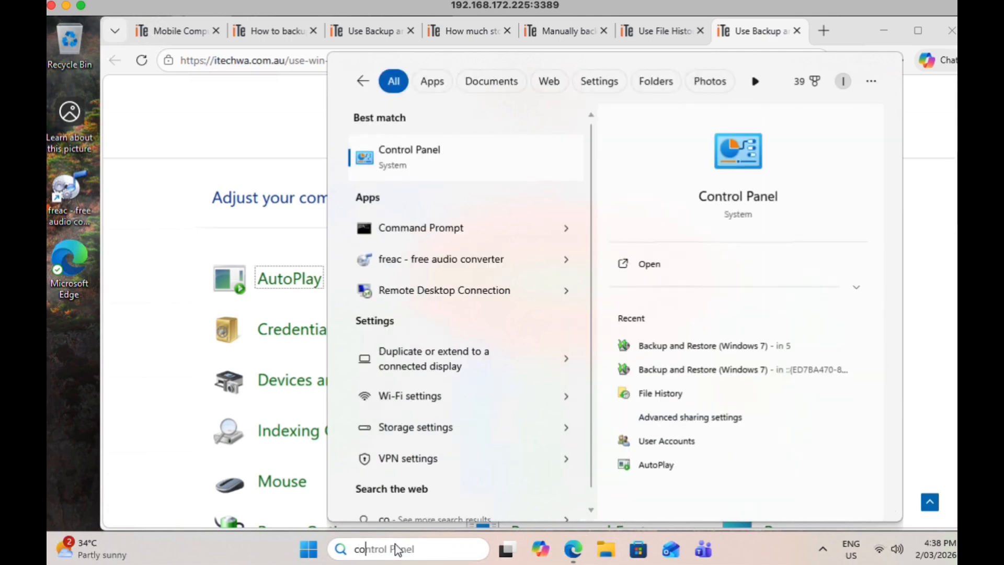
pyautogui.write('ntrol p')
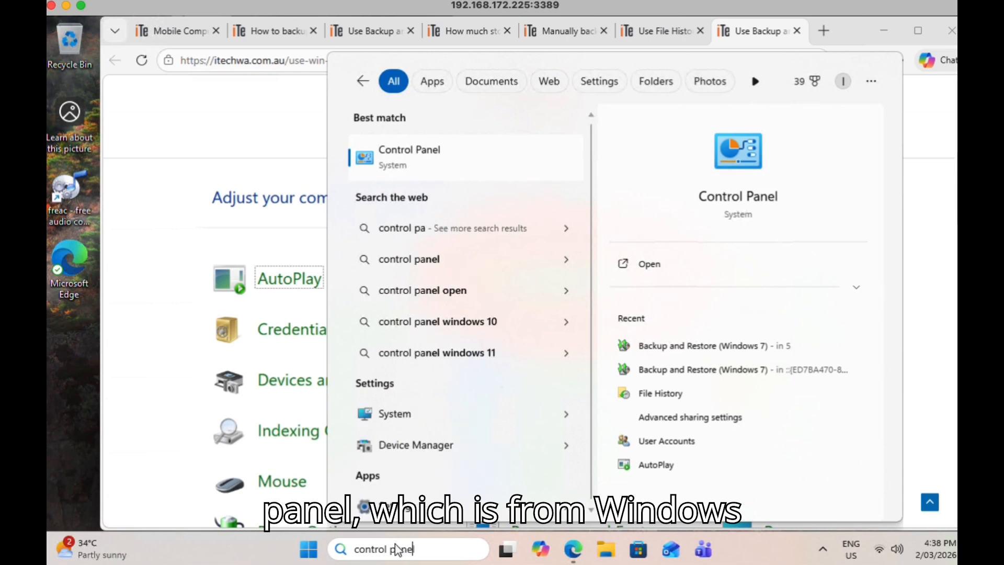
pyautogui.write('ane')
pyautogui.press('Return')
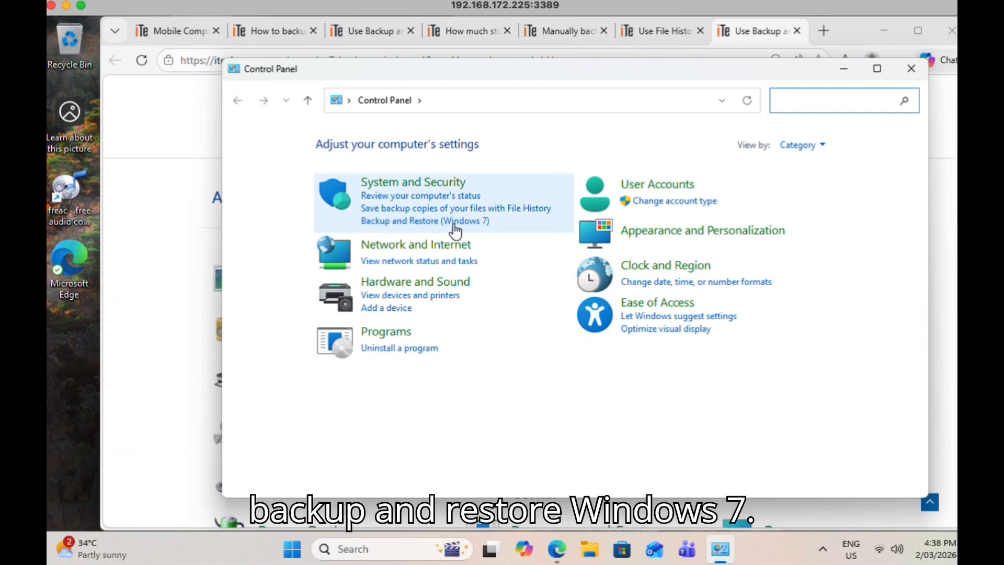
pyautogui.click(408, 224)
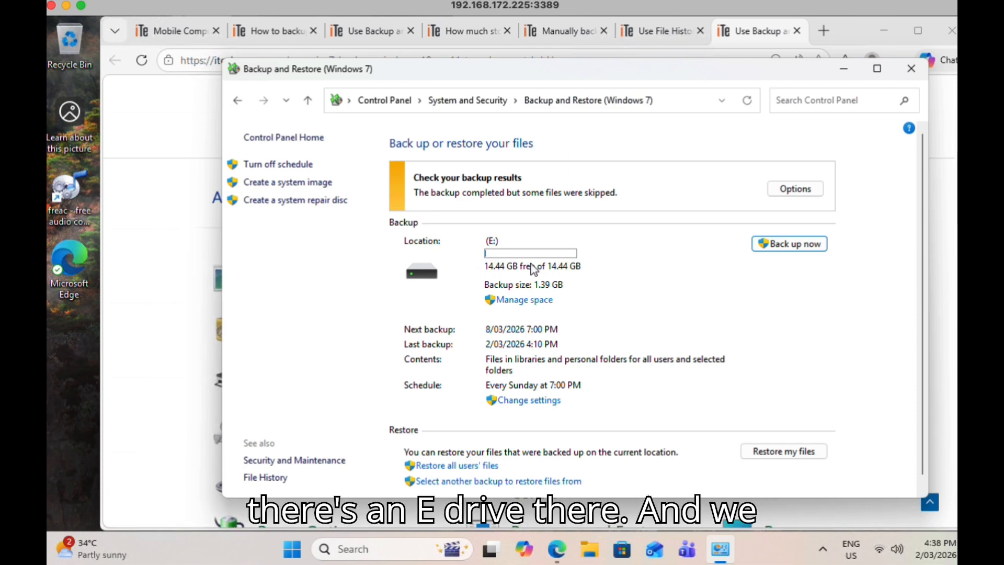
# - Start a backup to drive E: immediately and close the Backup and Restore (Windows 7) window while it runs
pyautogui.scroll(-1, 507, 320)
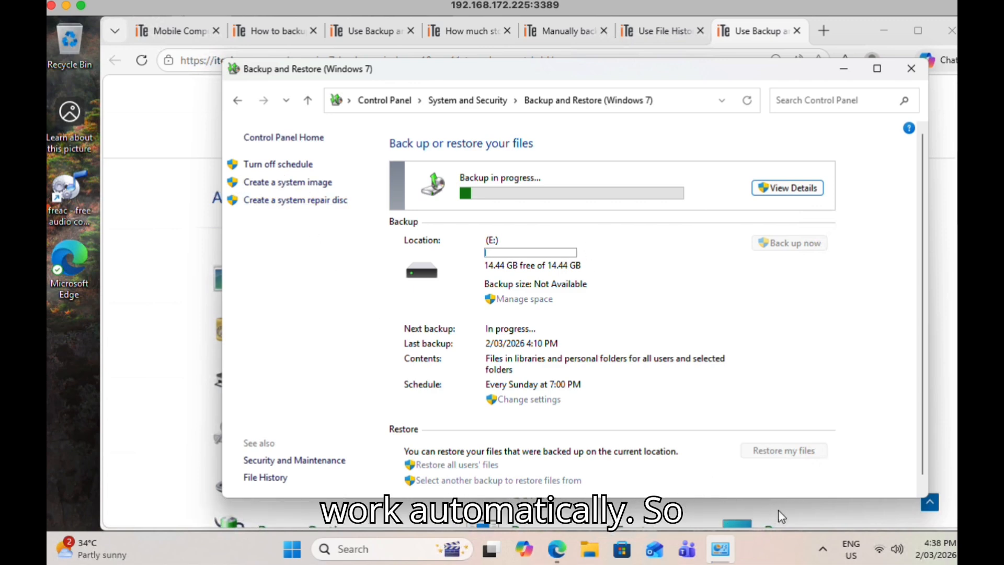
pyautogui.click(912, 73)
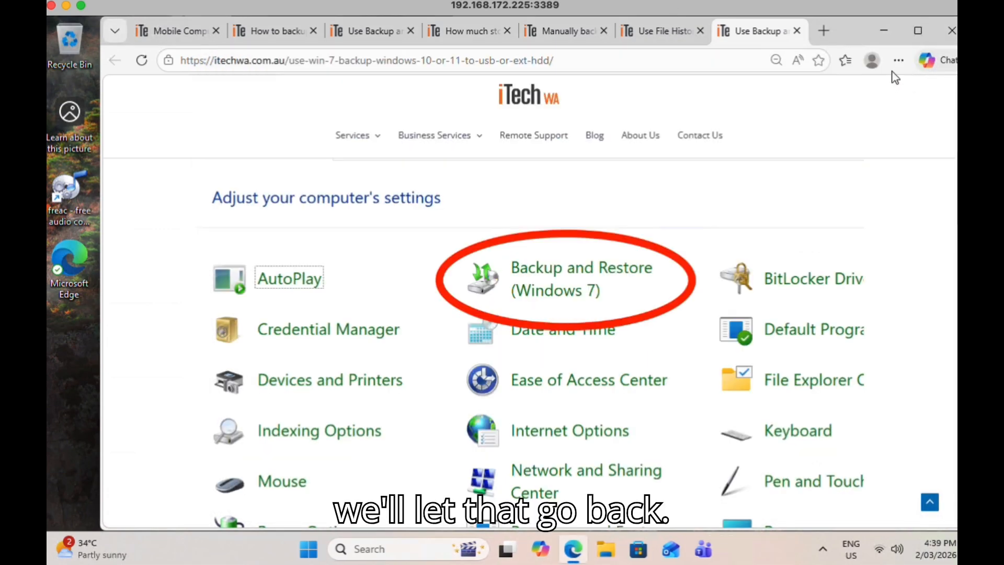
# - Close the browser page about the Windows 7 backup method and return to the main article on backing up to USB or External Disk Drive
pyautogui.click(797, 31)
pyautogui.click(197, 32)
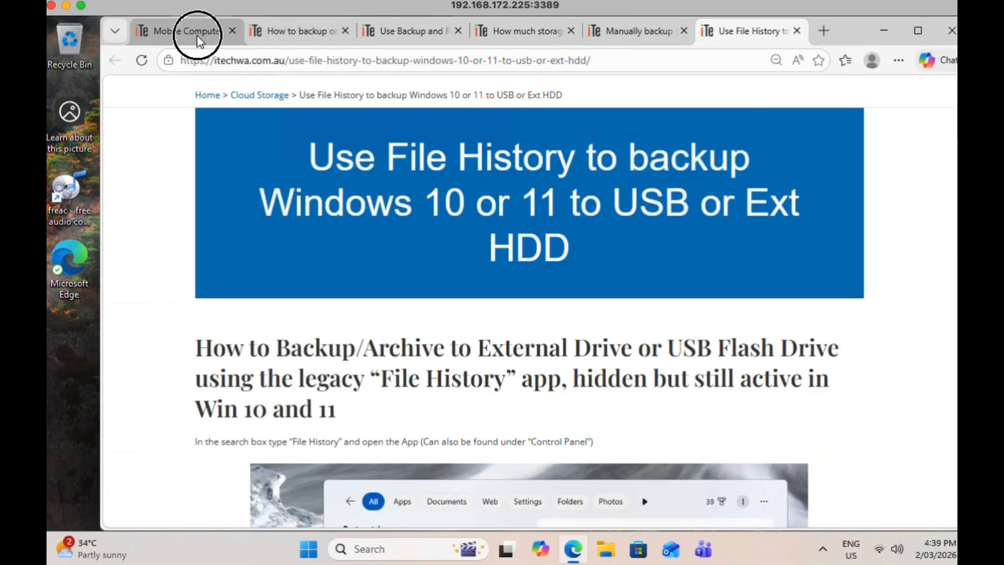
pyautogui.click(287, 32)
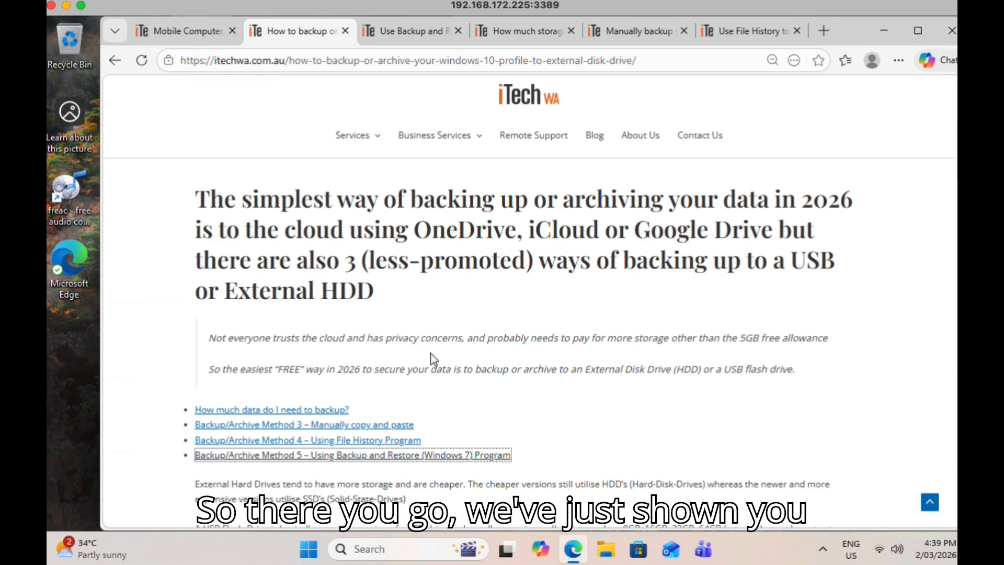
# - Review the main backup article's overview, method links and storage drive notes, skimming down to Related Posts and returning to the title
pyautogui.scroll(-4, 432, 357)
pyautogui.scroll(3, 389, 275)
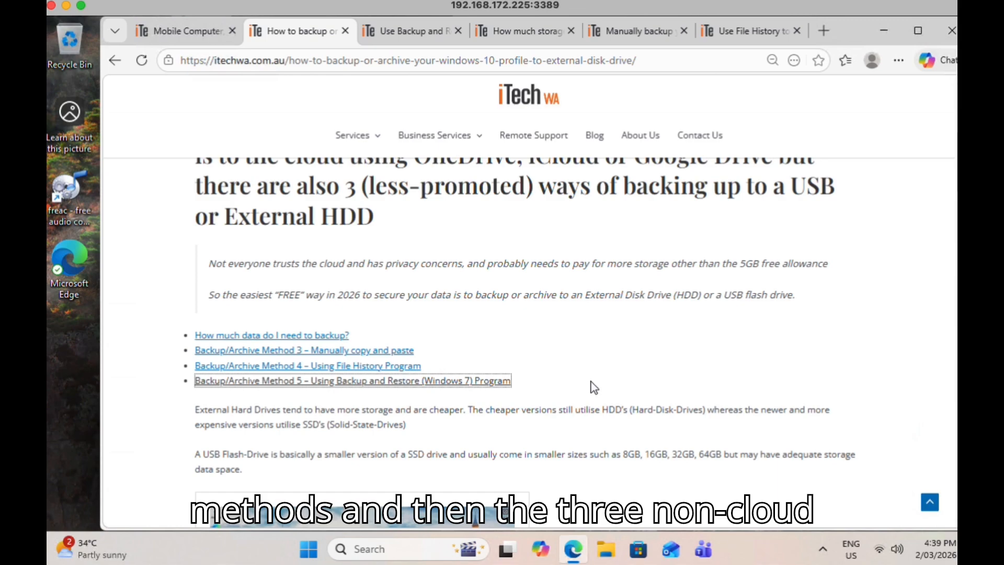
pyautogui.scroll(-3, 595, 387)
pyautogui.scroll(-12, 637, 442)
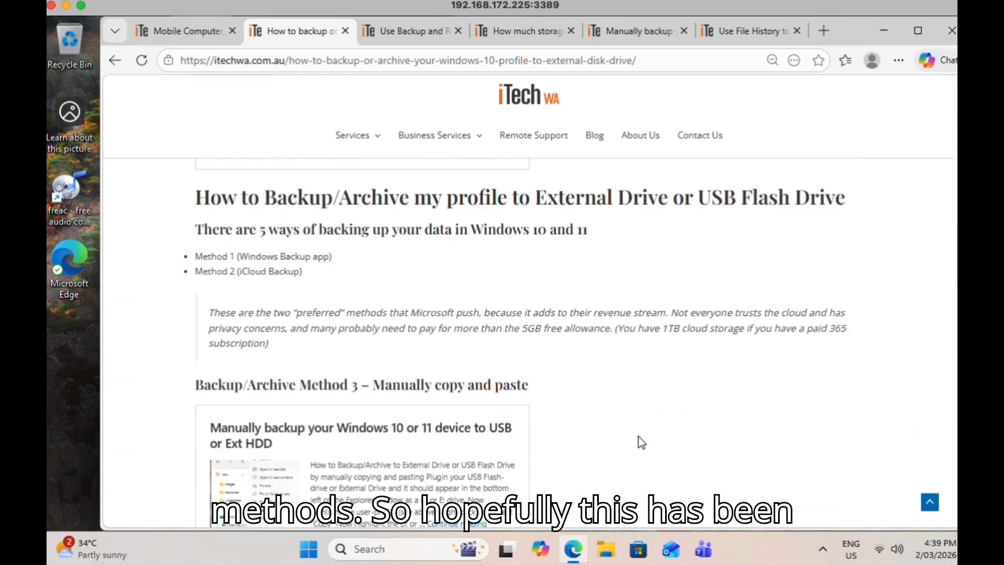
pyautogui.scroll(-20, 636, 443)
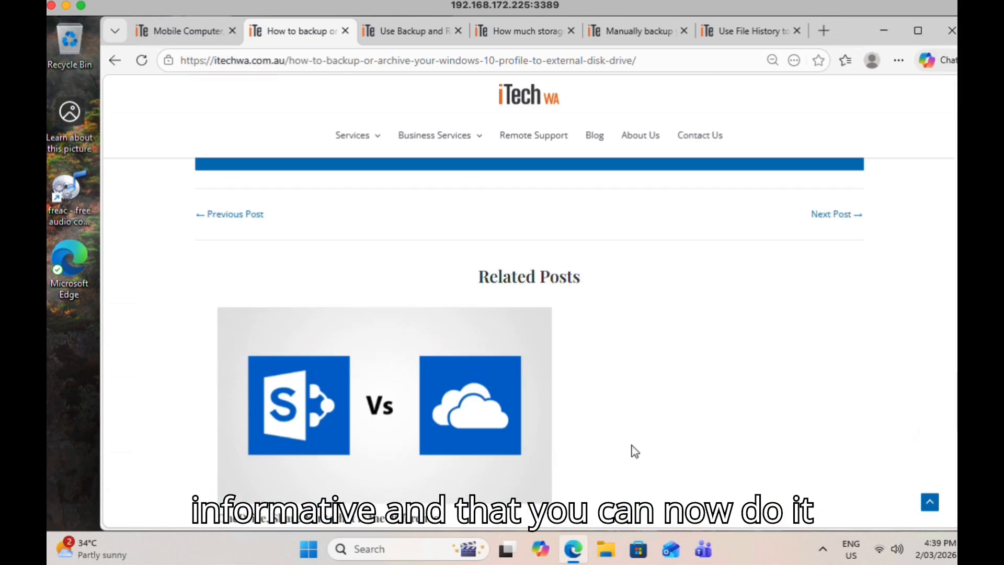
pyautogui.scroll(15, 633, 447)
pyautogui.scroll(20, 631, 445)
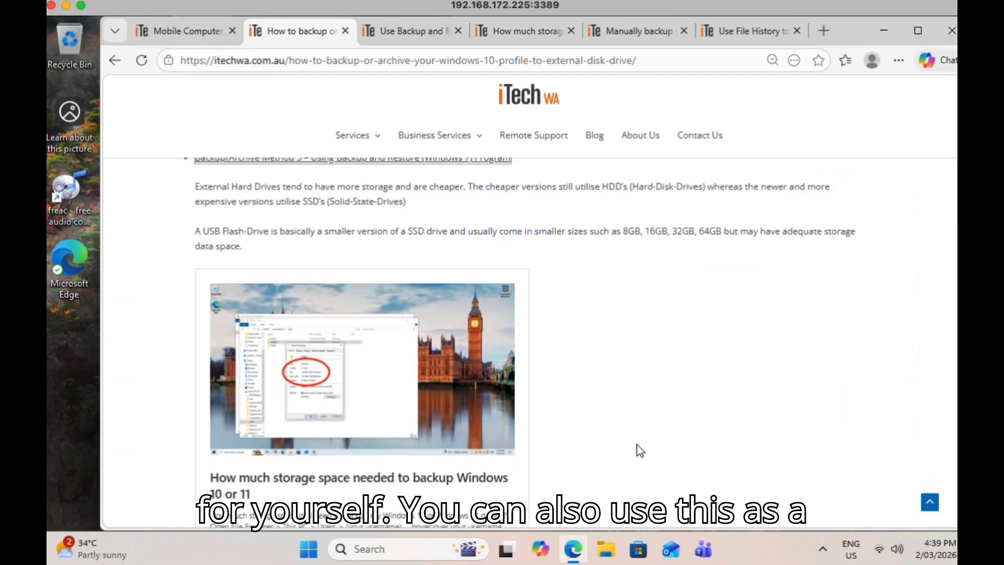
pyautogui.scroll(3, 638, 444)
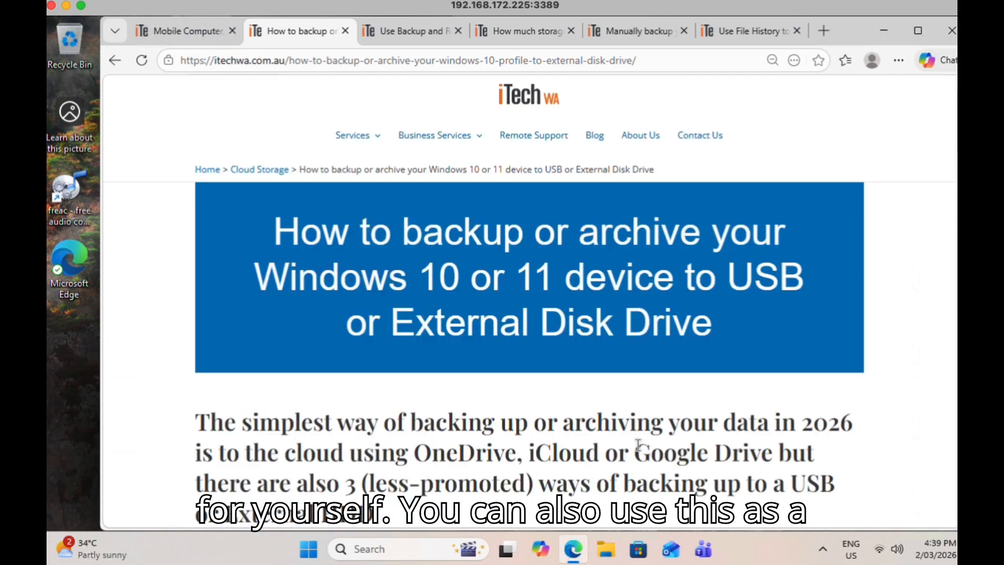
pyautogui.scroll(-3, 638, 443)
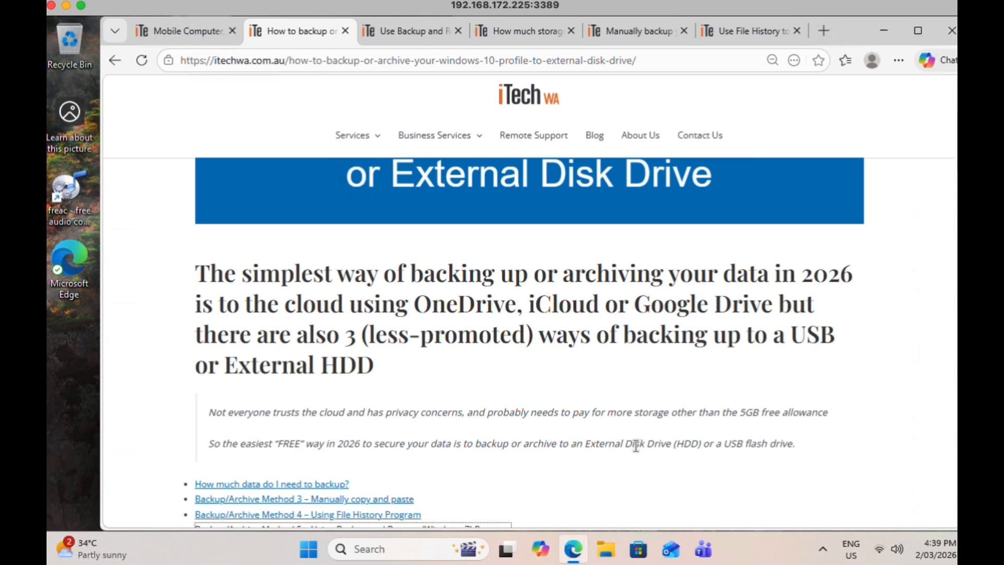
pyautogui.scroll(-2, 654, 446)
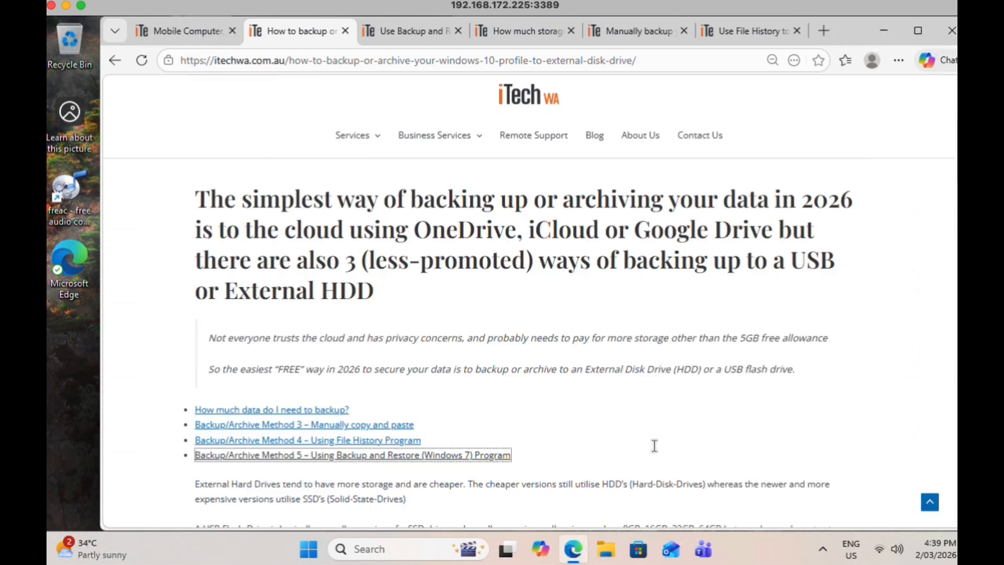
pyautogui.click(417, 455)
pyautogui.scroll(-3, 417, 455)
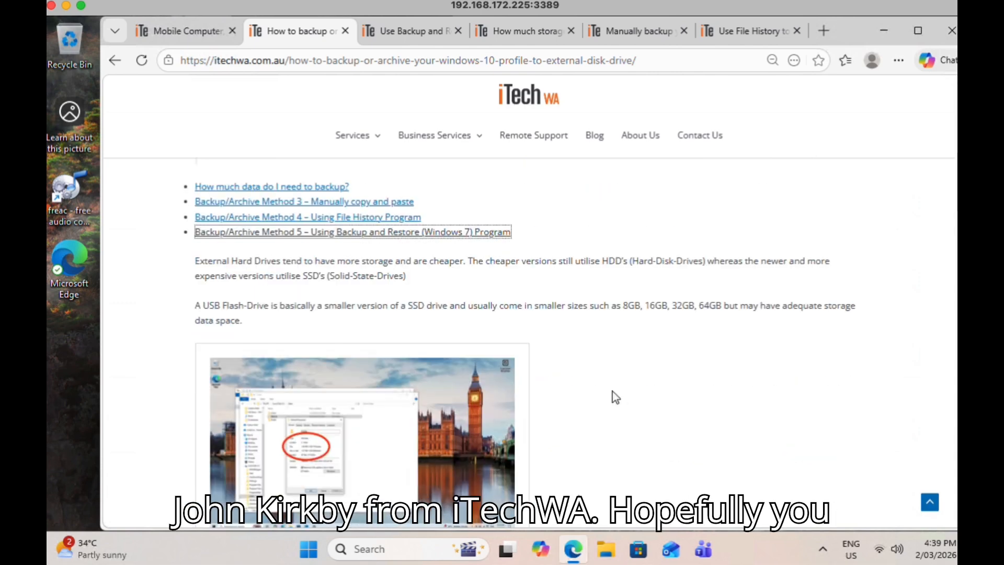
pyautogui.scroll(10, 612, 397)
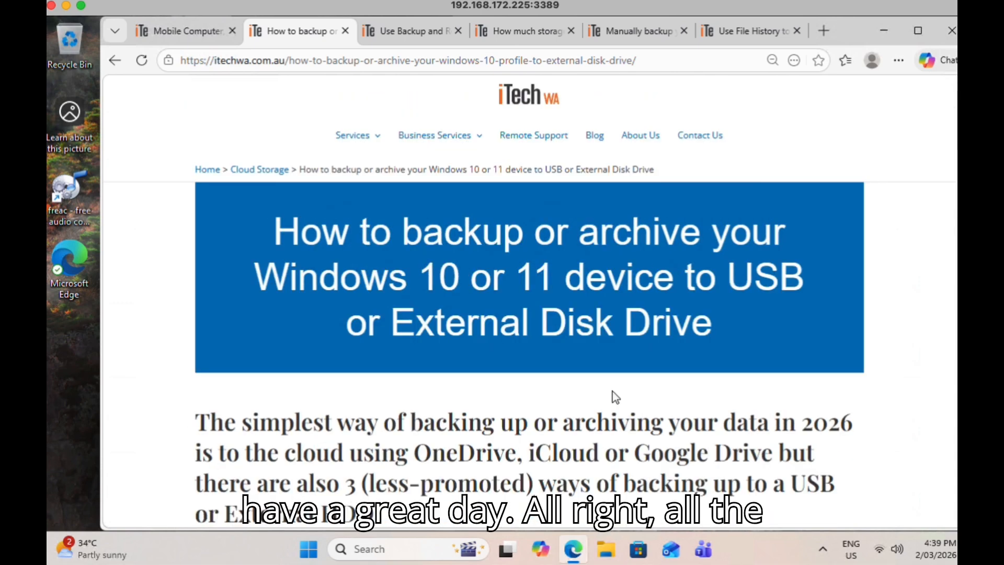